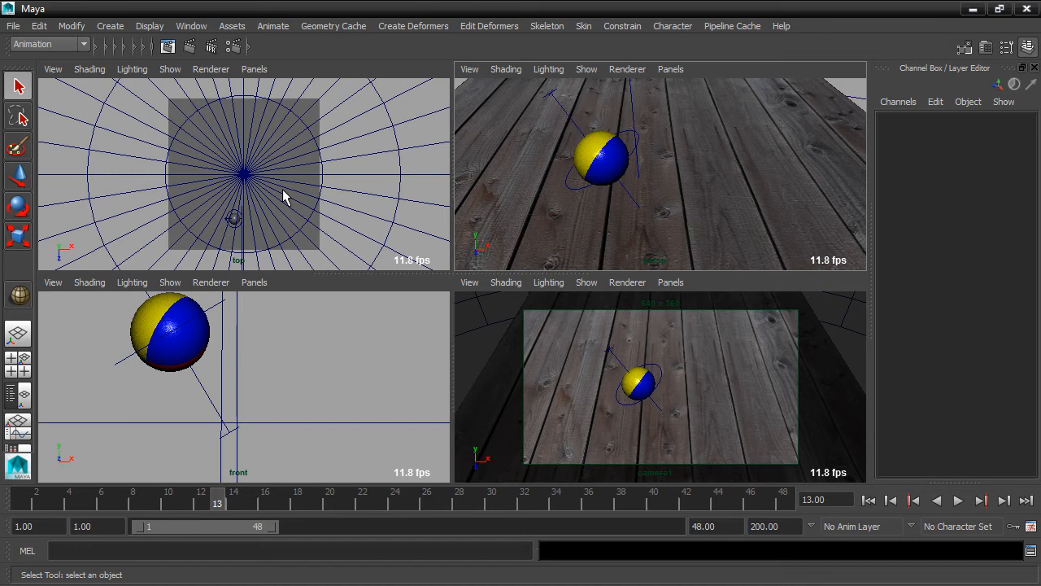
Create a directional light with default settings at the scene origin and locate it in the perspective view.
click(103, 29)
mouse_move(140, 99)
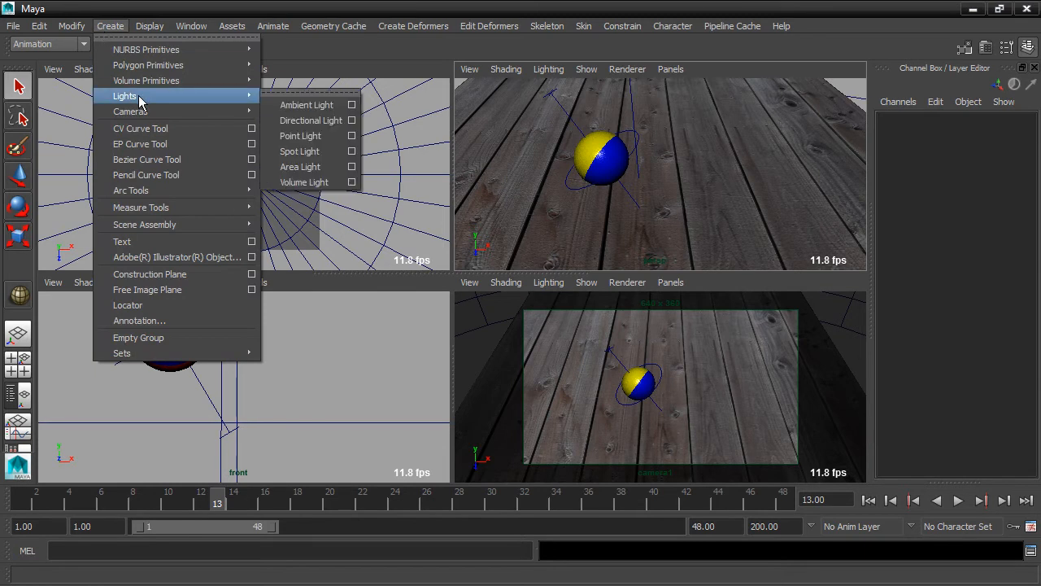
click(311, 120)
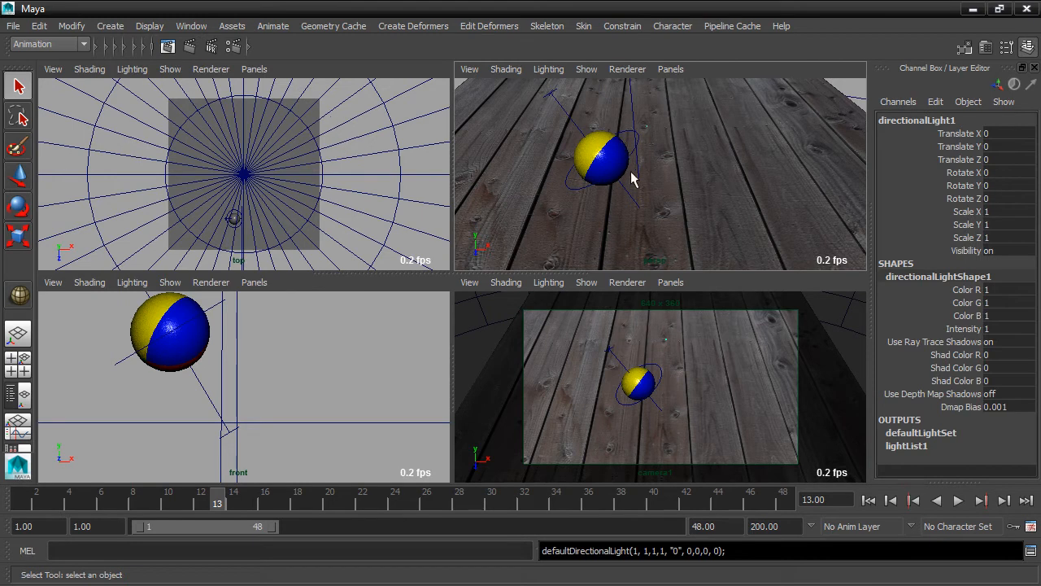
alt+drag(635, 181, 701, 150)
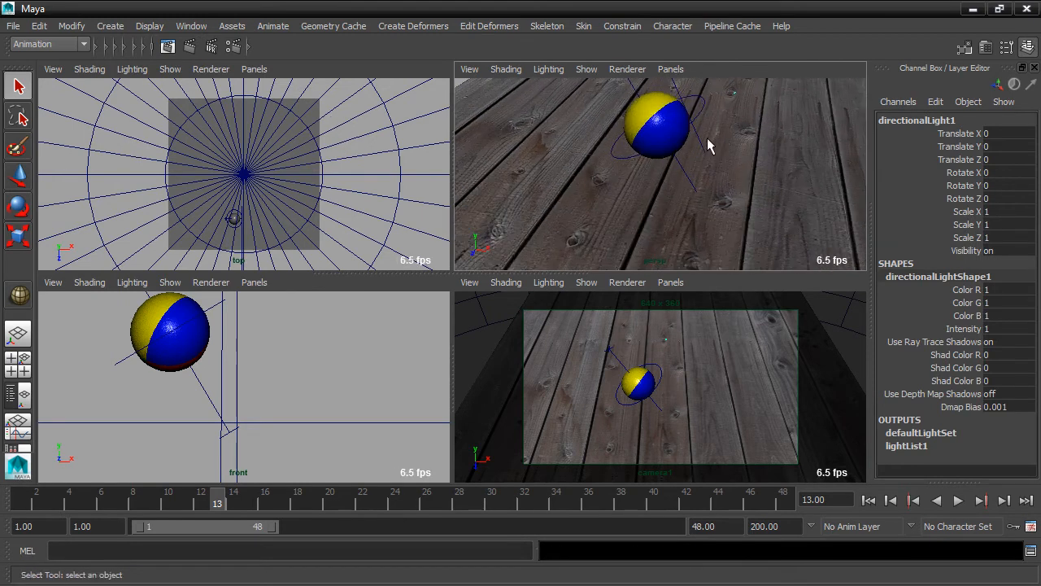
key(f)
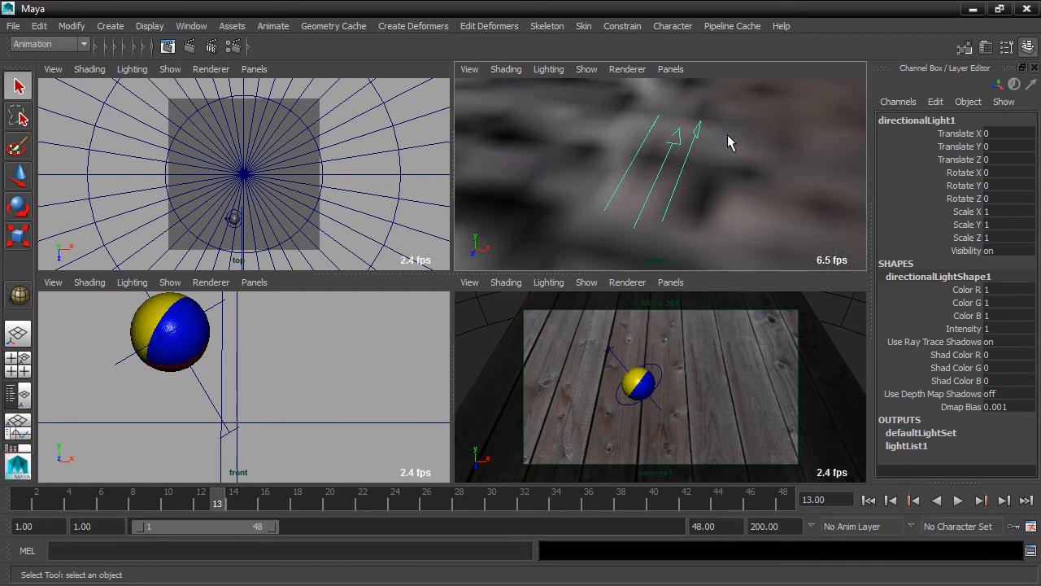
alt+drag(729, 210, 702, 201)
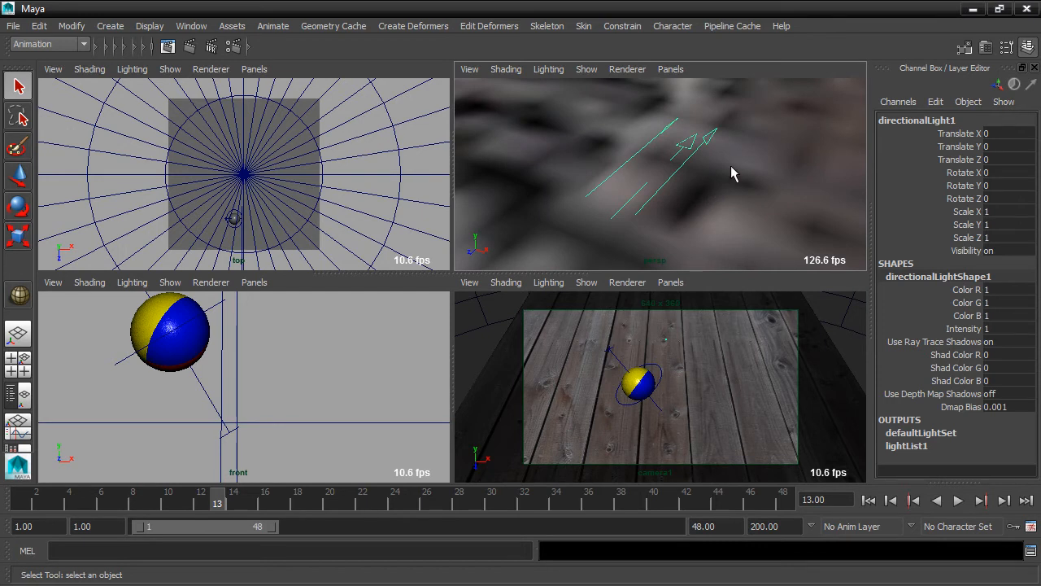
scroll(731, 166, down, 5)
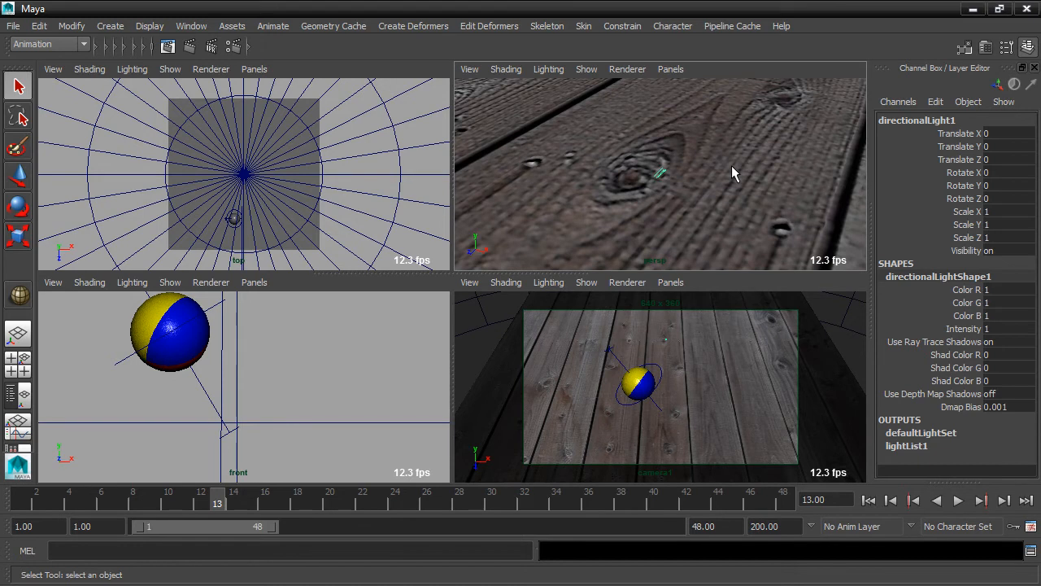
Set the directional light's Locator Scale to 50 in its object display attributes.
key(ctrl+a)
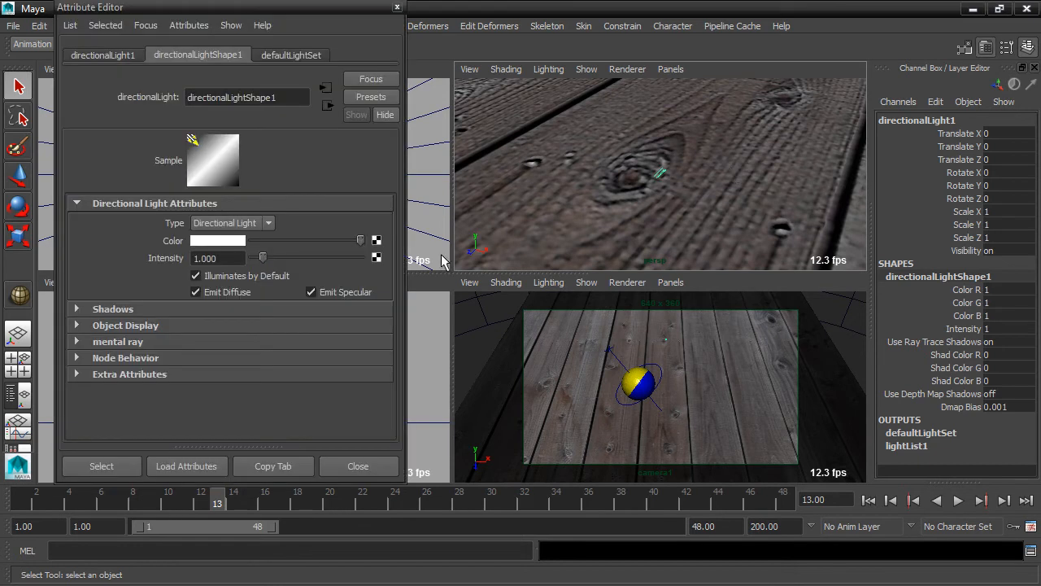
click(76, 326)
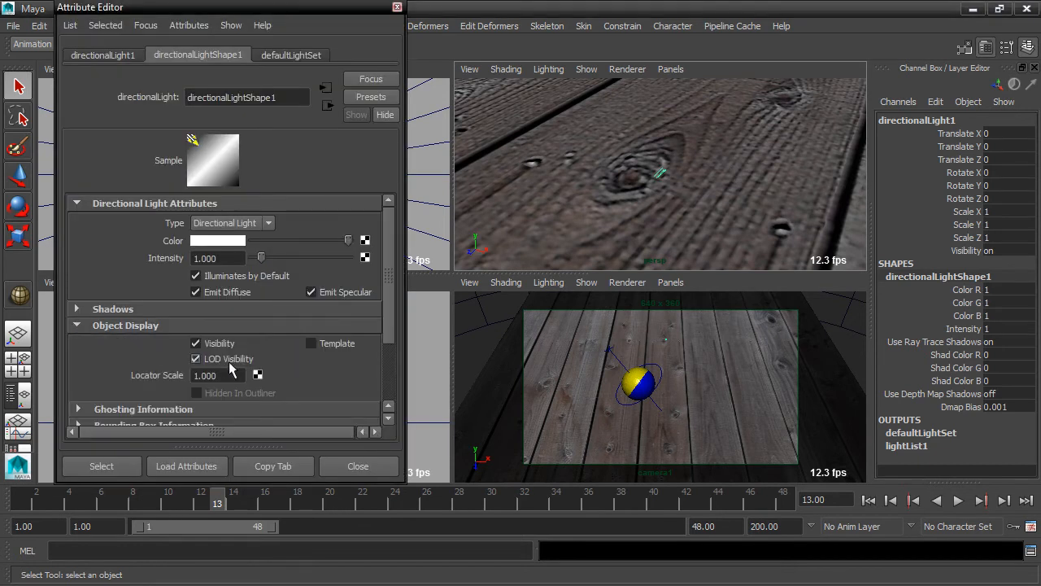
click(203, 375)
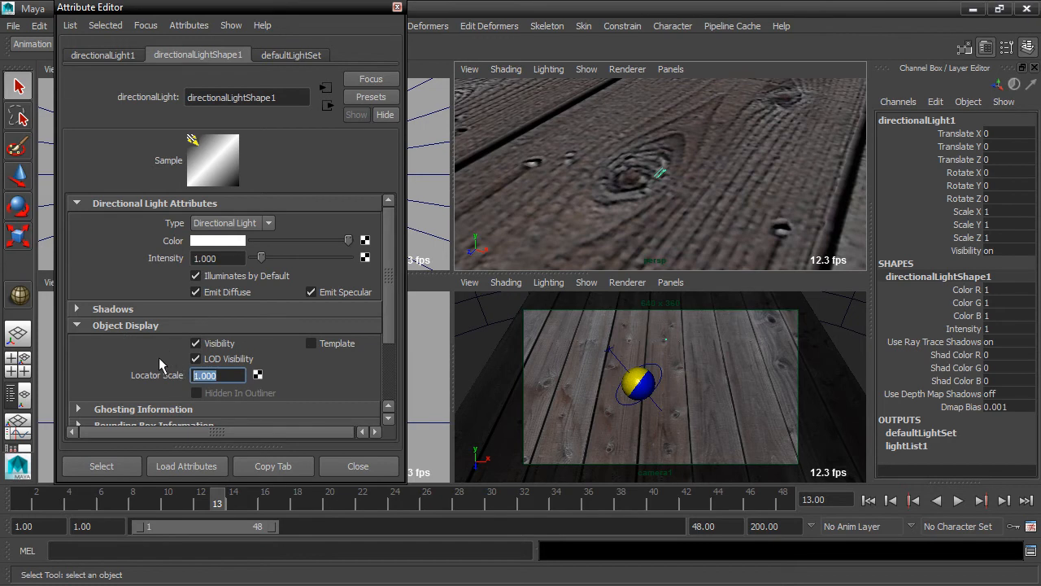
text(50)
key(Return)
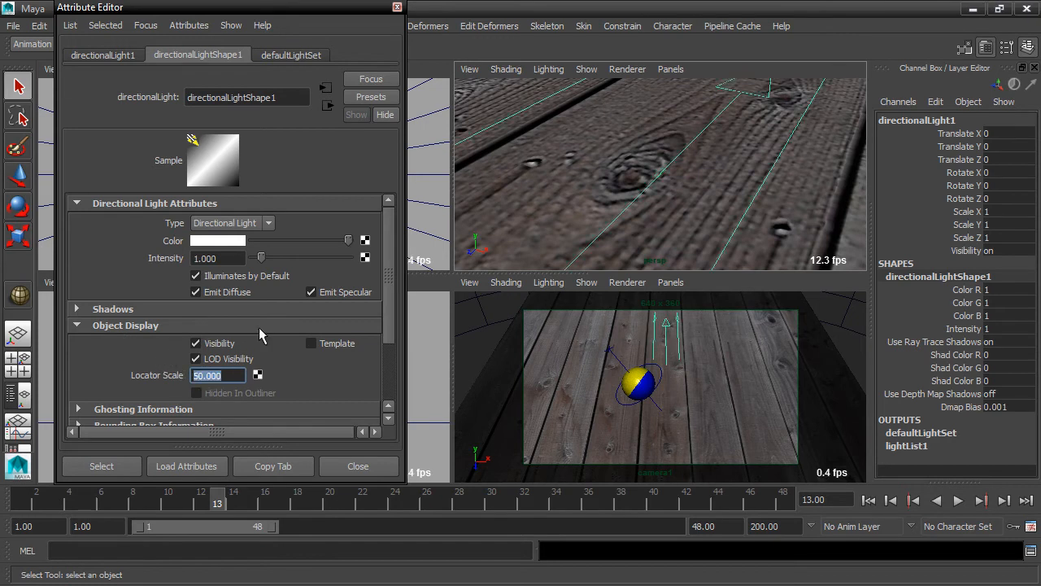
click(397, 7)
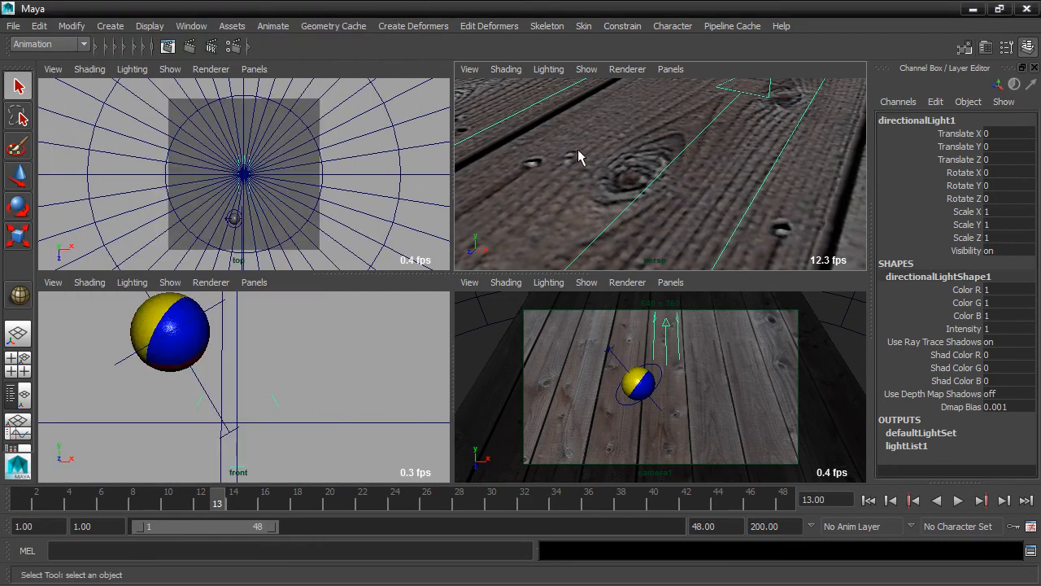
Move the directional light above and beside the wooden floor, to about X 243, Y 53, Z 140.
key(f)
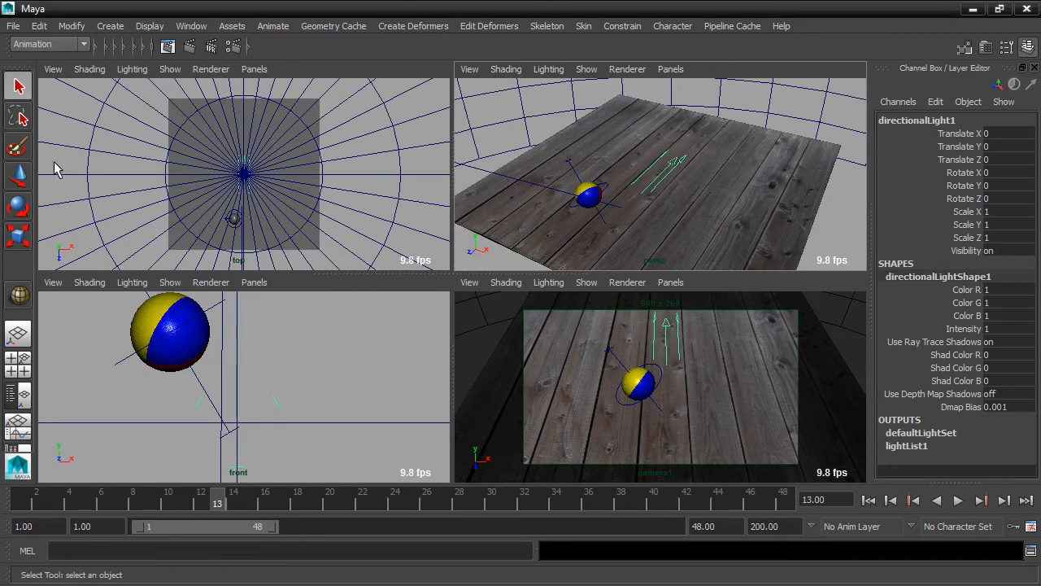
click(18, 174)
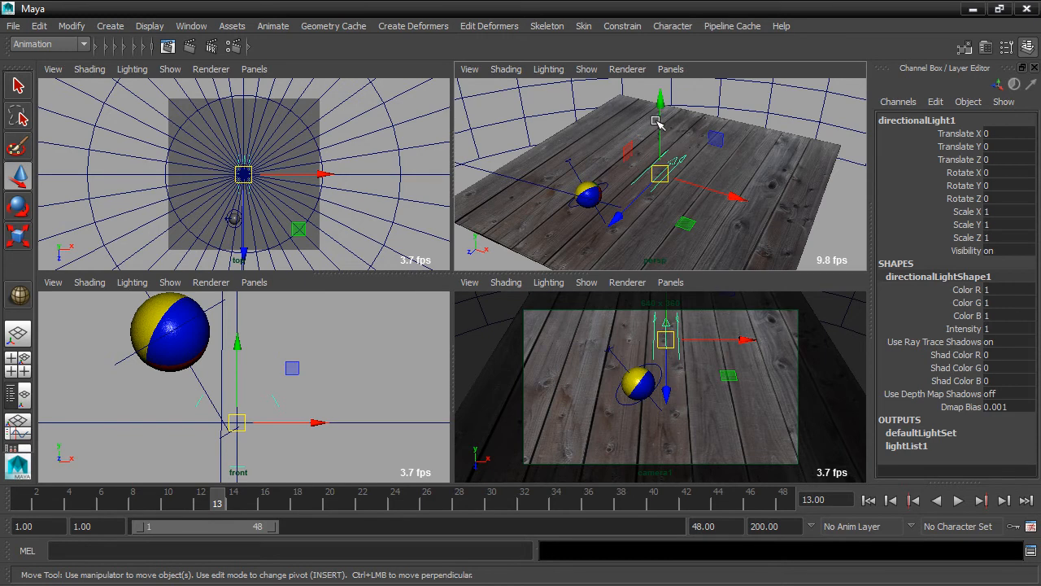
drag(655, 121, 657, 75)
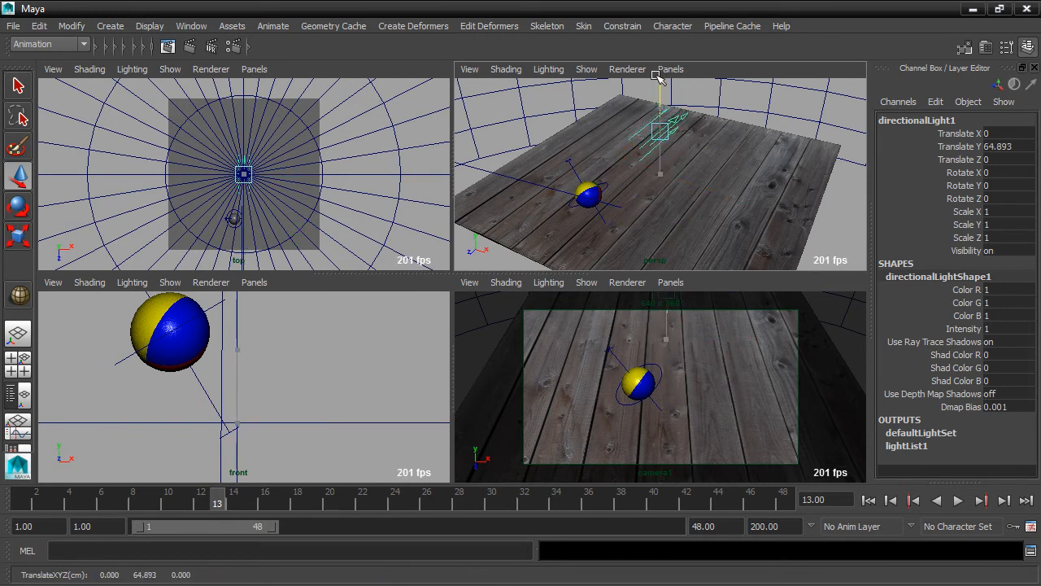
drag(327, 172, 415, 171)
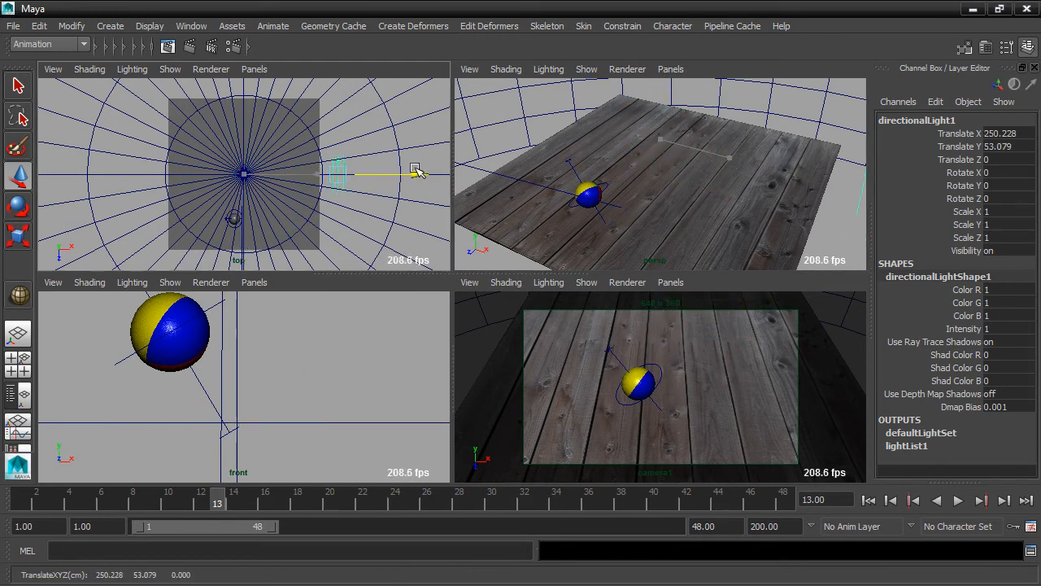
drag(336, 209, 337, 261)
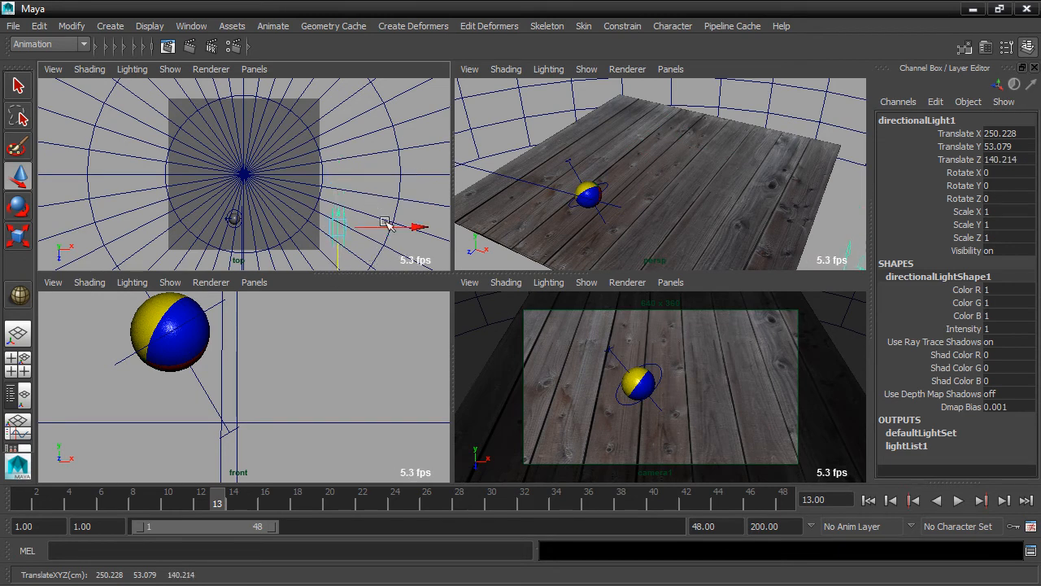
scroll(665, 182, down, 4)
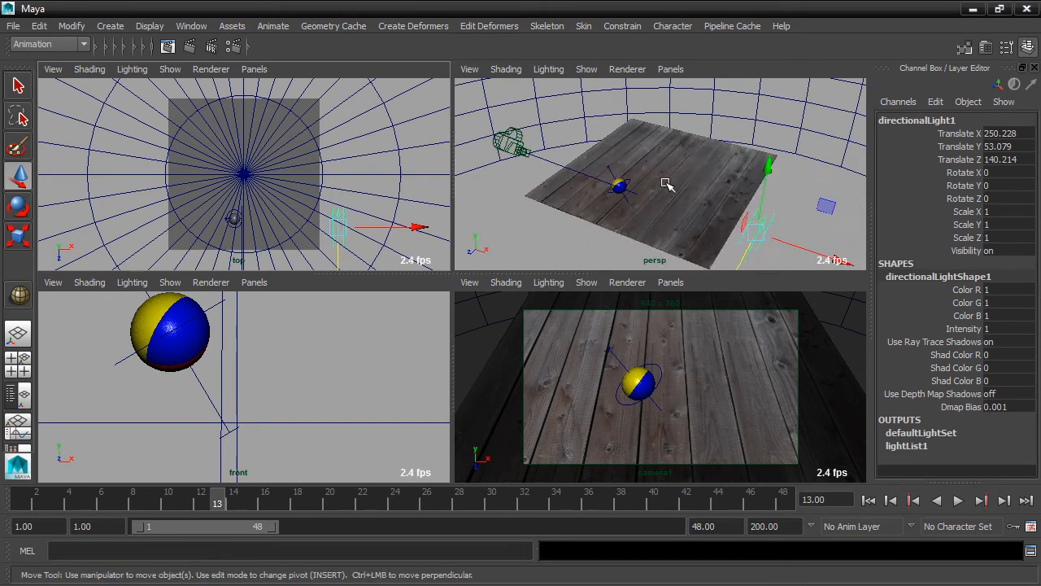
alt+drag(701, 237, 748, 204)
mouse_move(846, 208)
mouse_down()
mouse_move(663, 203)
mouse_move(838, 202)
mouse_up()
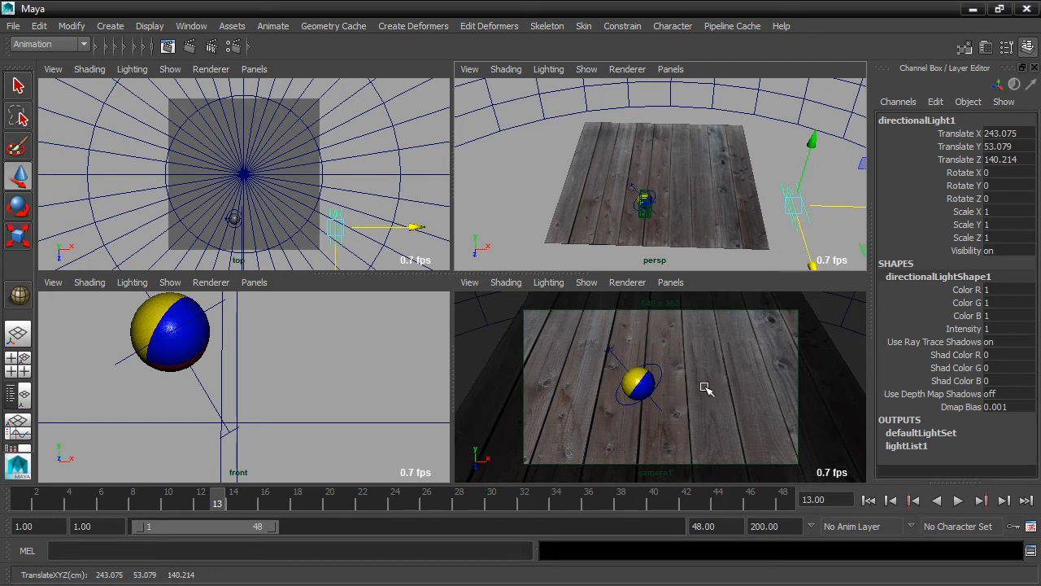
Display the camera view with all scene lights and rotate the directional light to about -43 degrees in X.
click(851, 341)
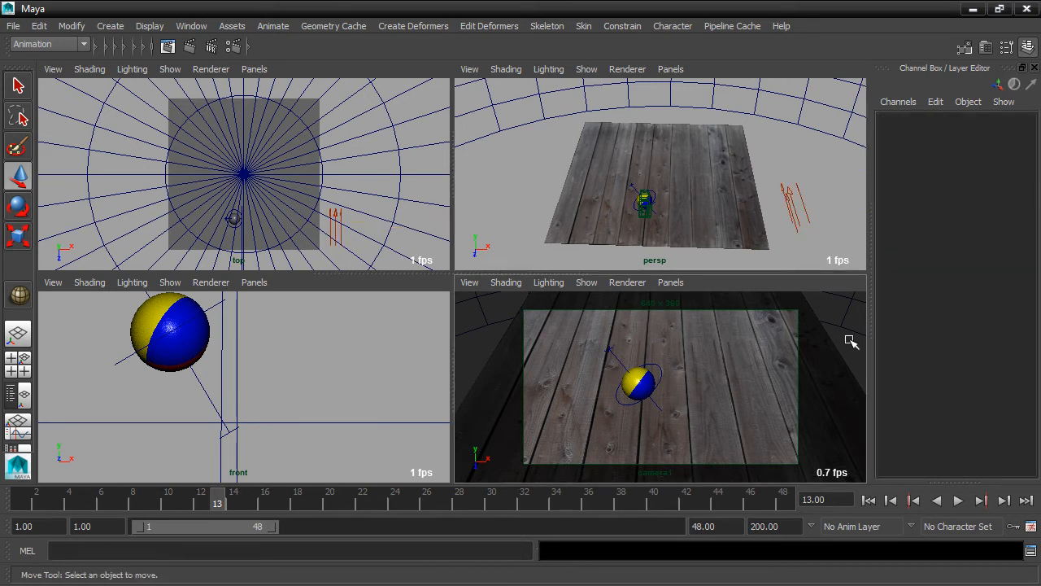
key(7)
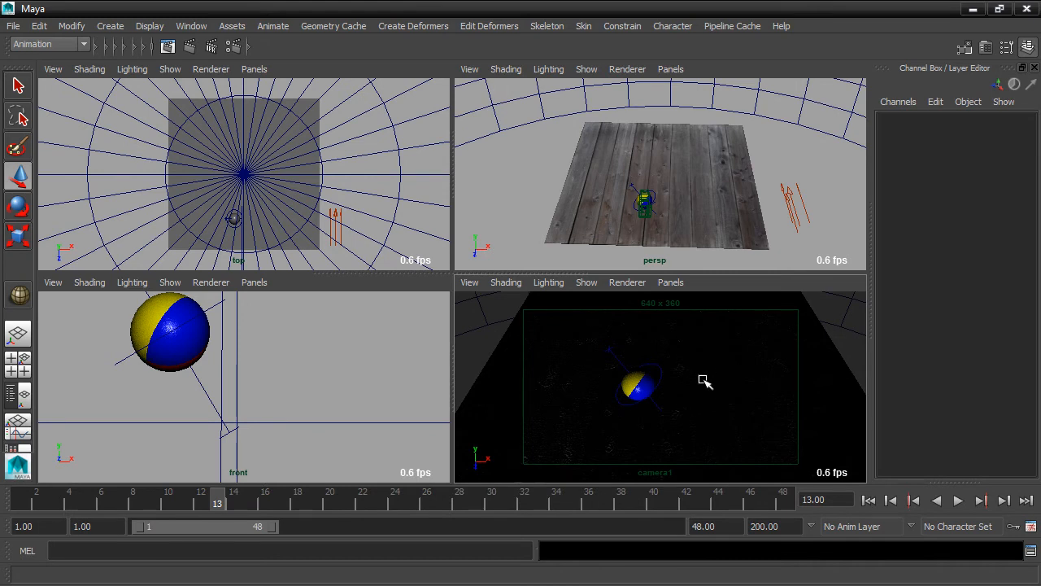
click(790, 208)
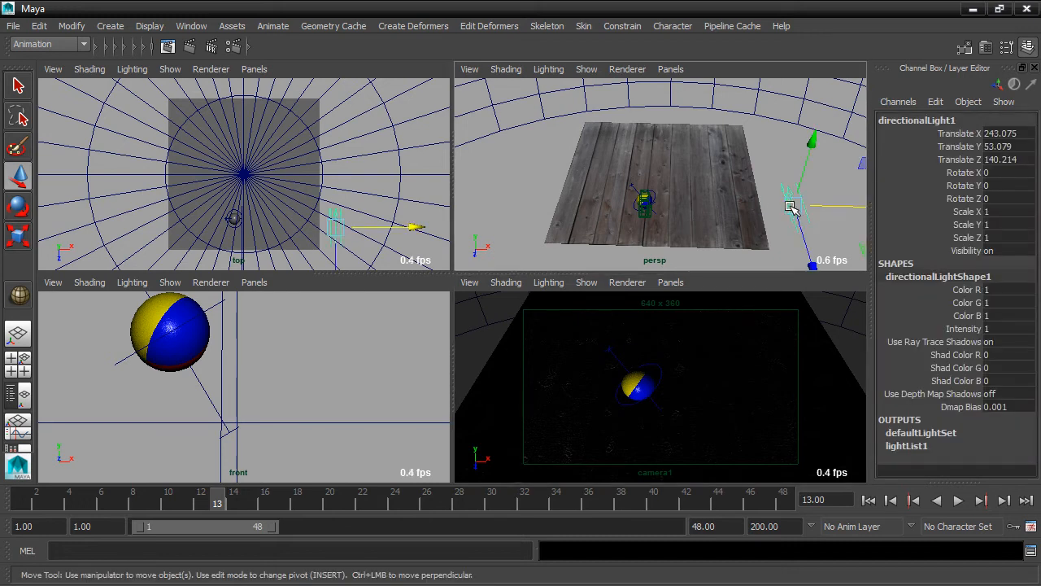
click(19, 210)
drag(814, 233, 837, 170)
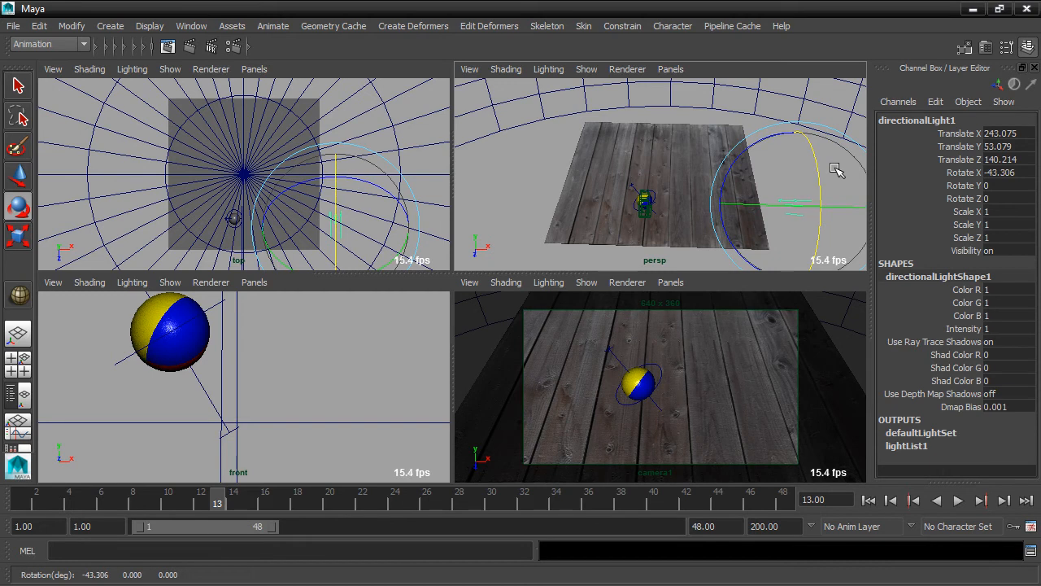
Set the Rotate tool to World mode and rotate the light to about X -49, Y 40, Z -4 degrees.
double_click(17, 209)
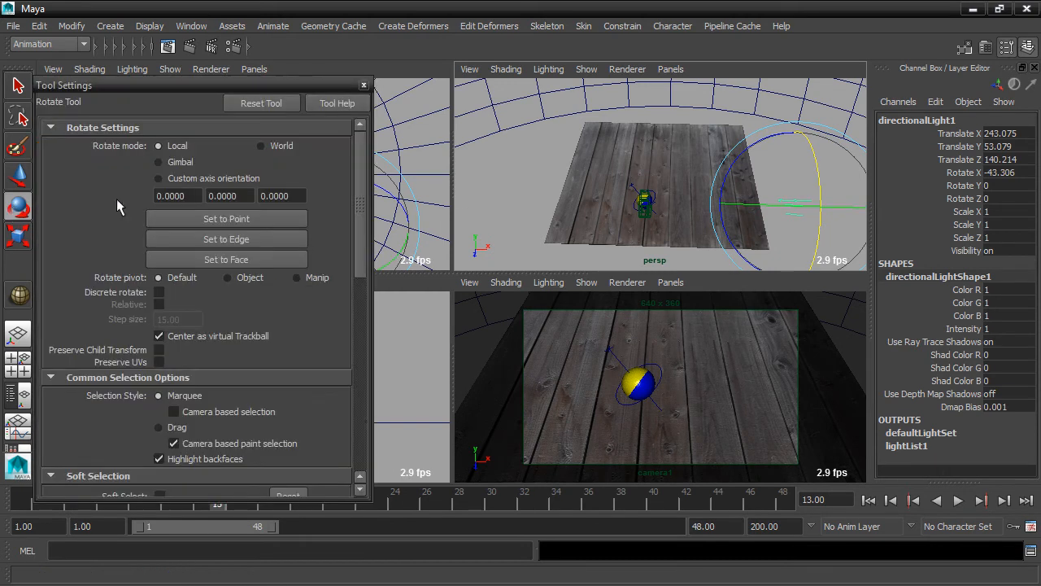
click(261, 145)
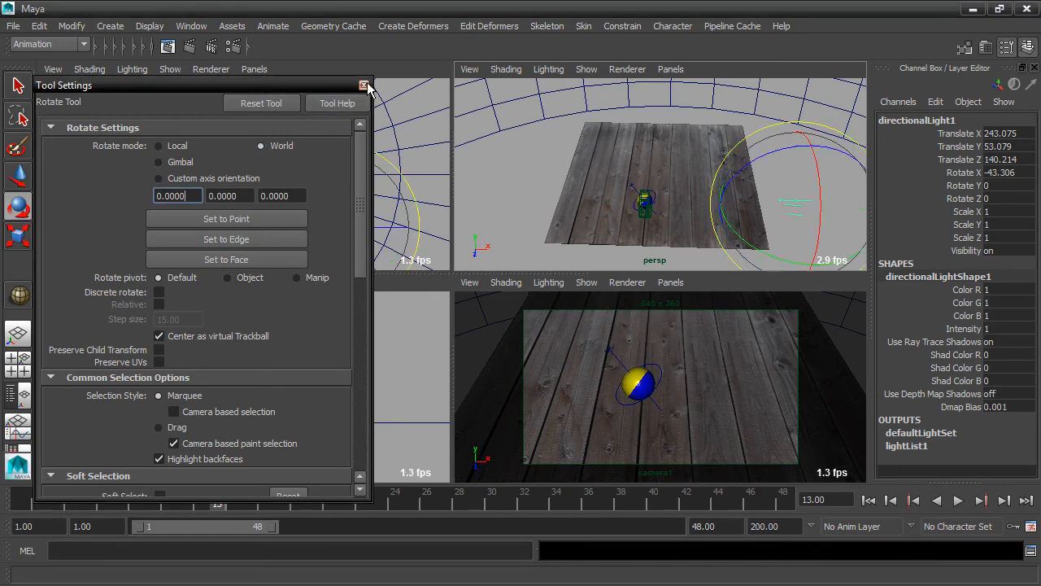
click(364, 84)
drag(757, 249, 826, 226)
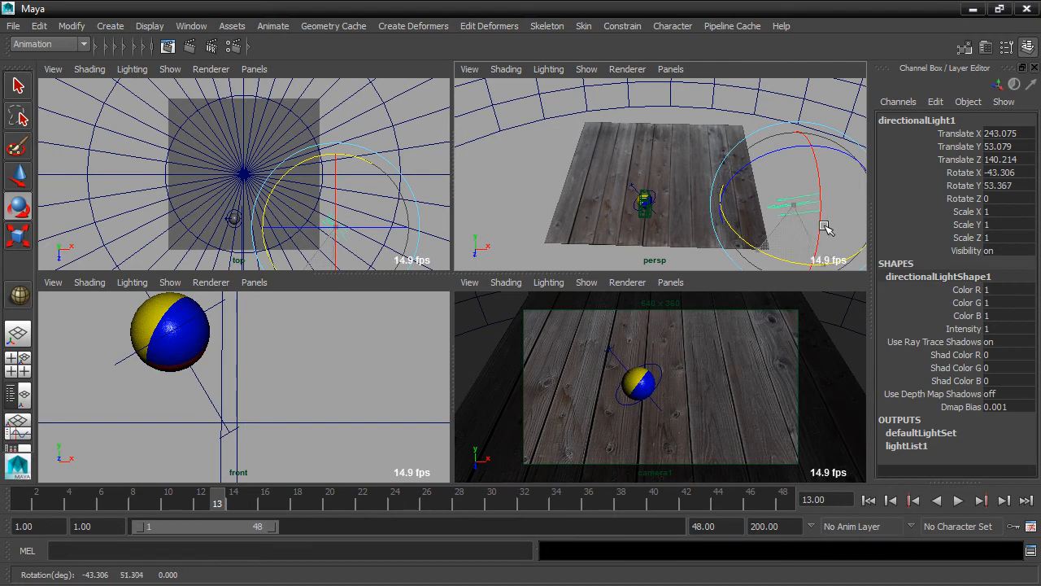
mouse_move(819, 174)
mouse_down()
mouse_move(819, 188)
mouse_move(823, 158)
mouse_move(818, 177)
mouse_move(820, 167)
mouse_up()
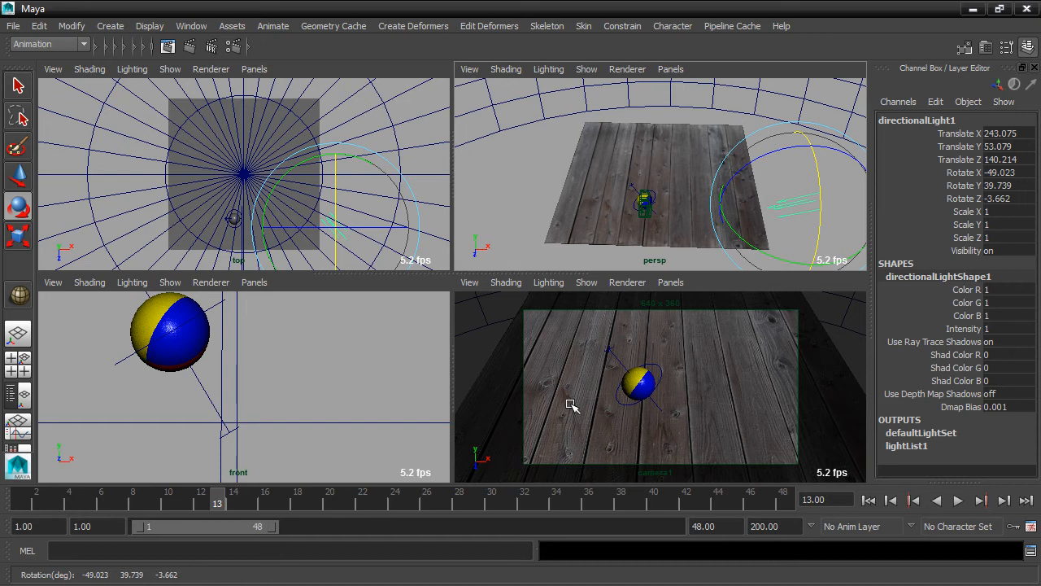
Enable shadow display in the camera view.
click(562, 282)
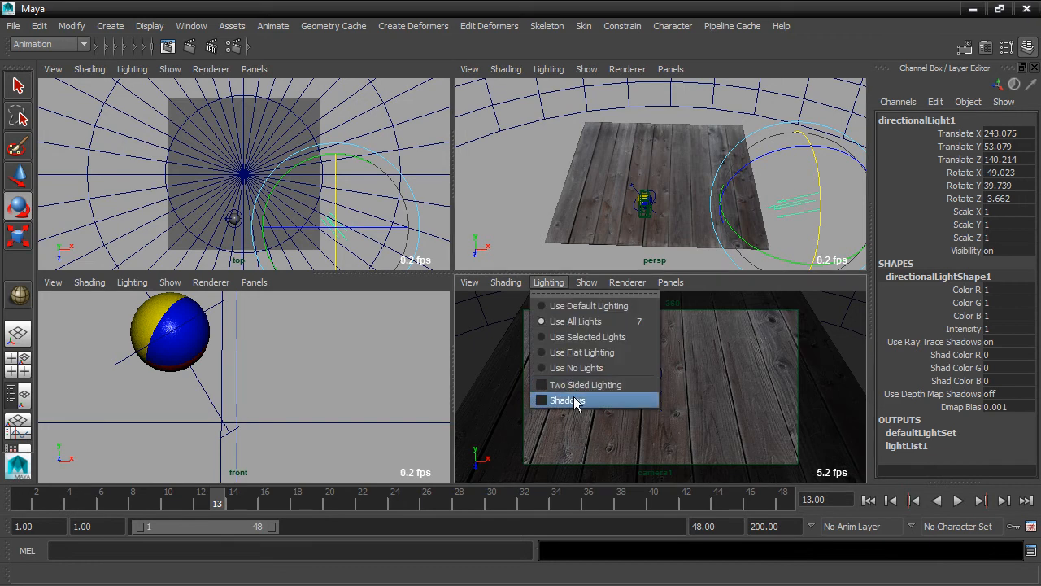
click(574, 401)
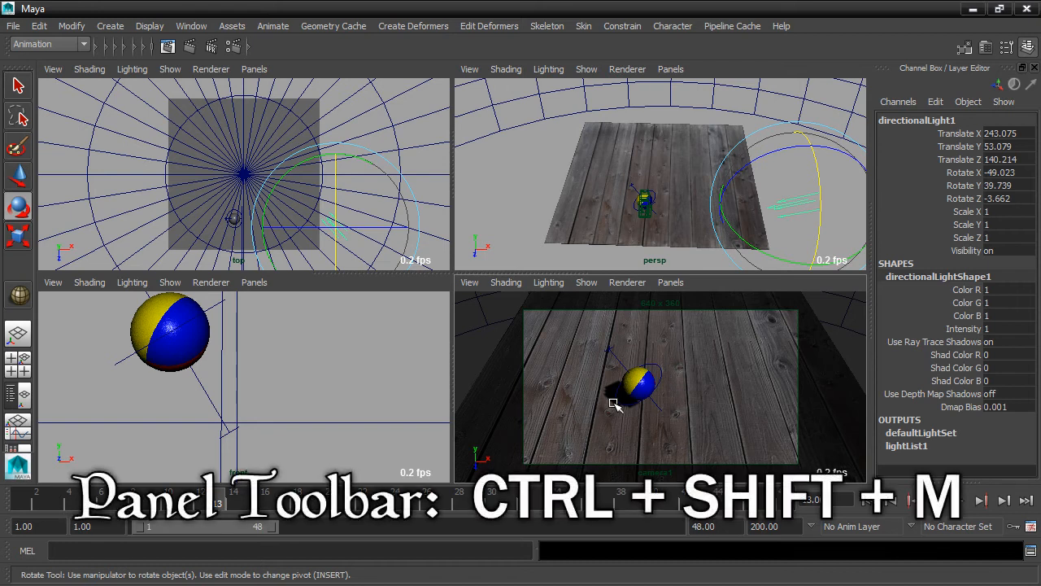
Reveal the panel toolbars, toggle the camera view's shadows off and back on, and hide the toolbars again.
key(ctrl+shift+m)
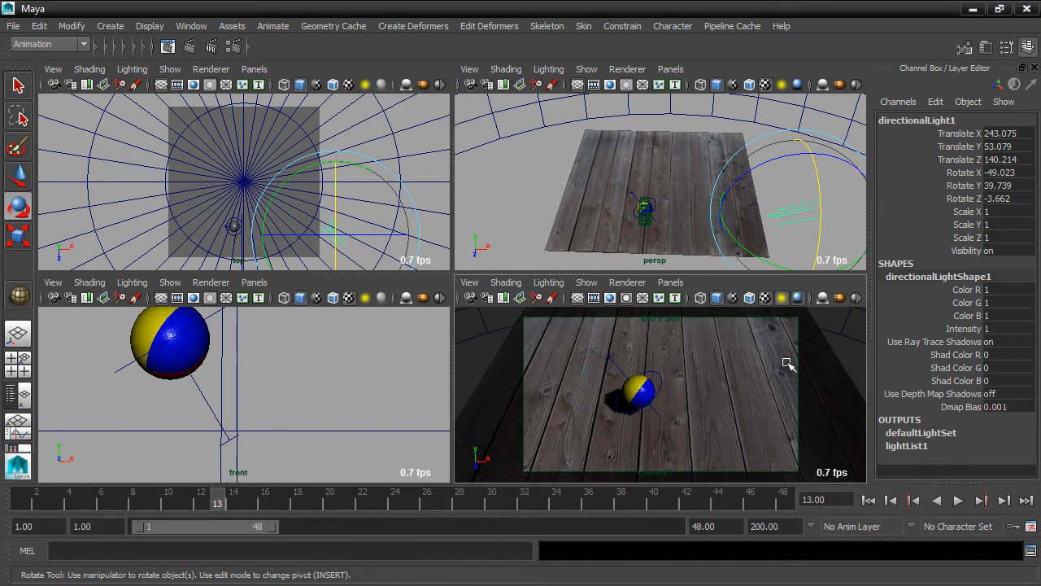
click(800, 299)
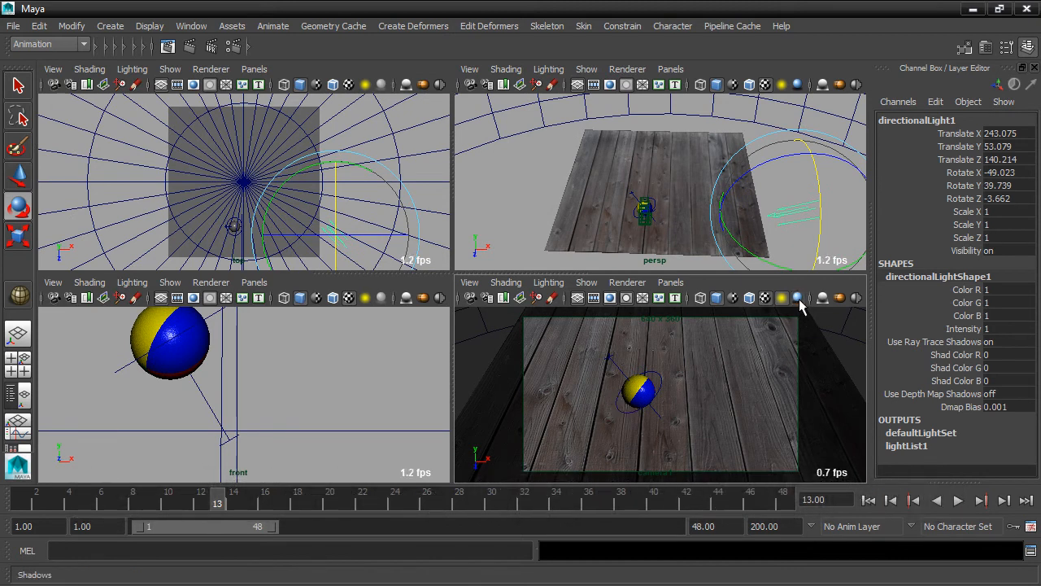
click(799, 300)
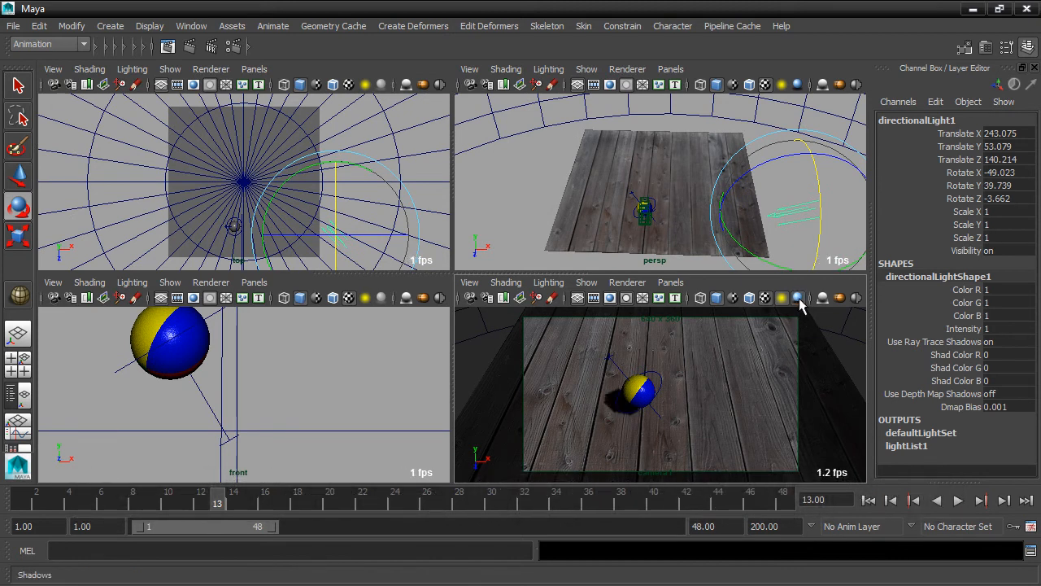
key(ctrl+shift+m)
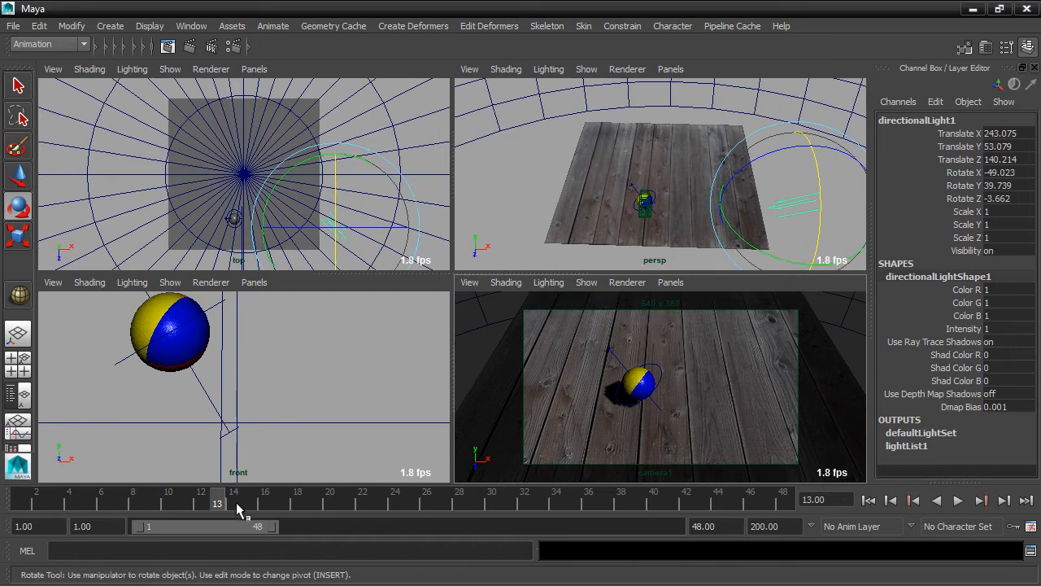
Play back the ball animation to check its shadow on the floor in the camera view.
key(alt+v)
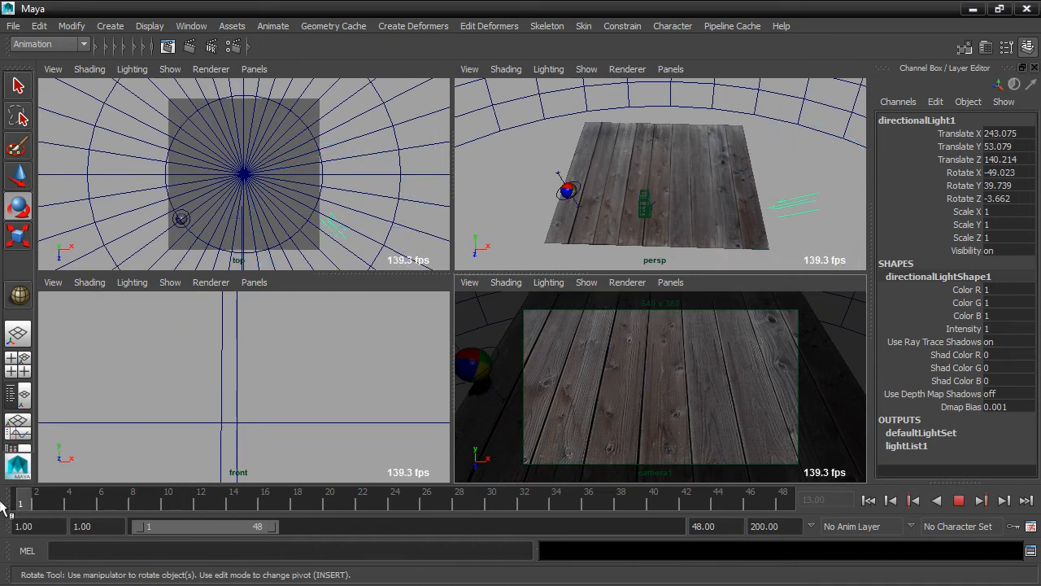
key(alt+v)
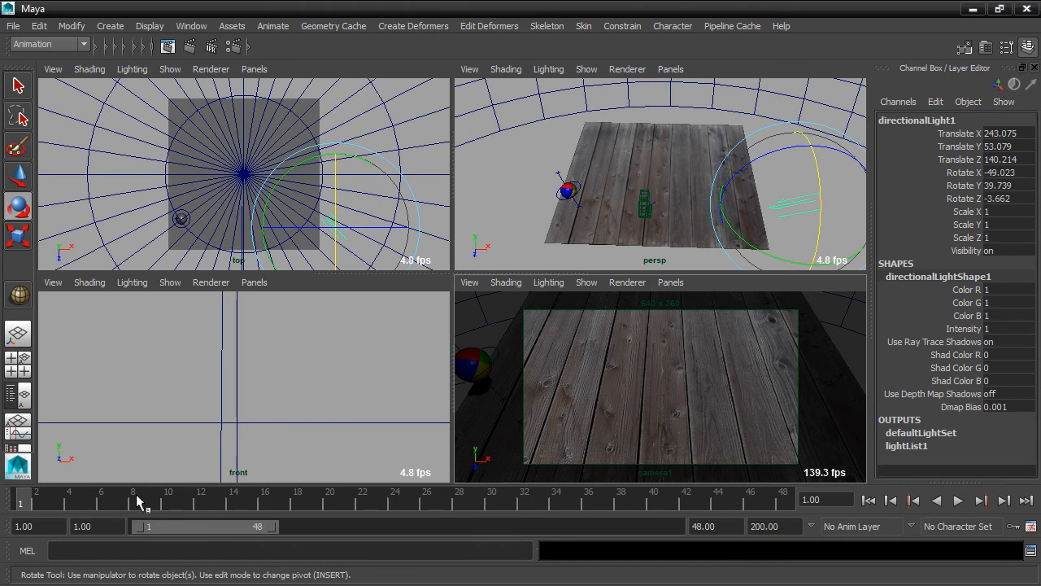
key(alt+v)
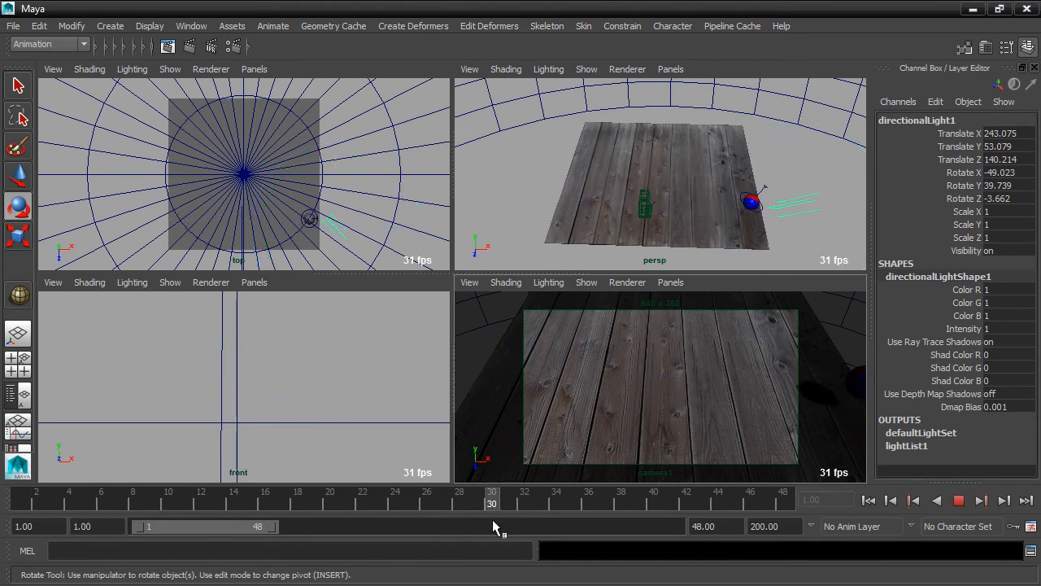
Play the animation and scrub around frame 30 to check where the ball's shadow ends up in the camera view.
key(alt+v)
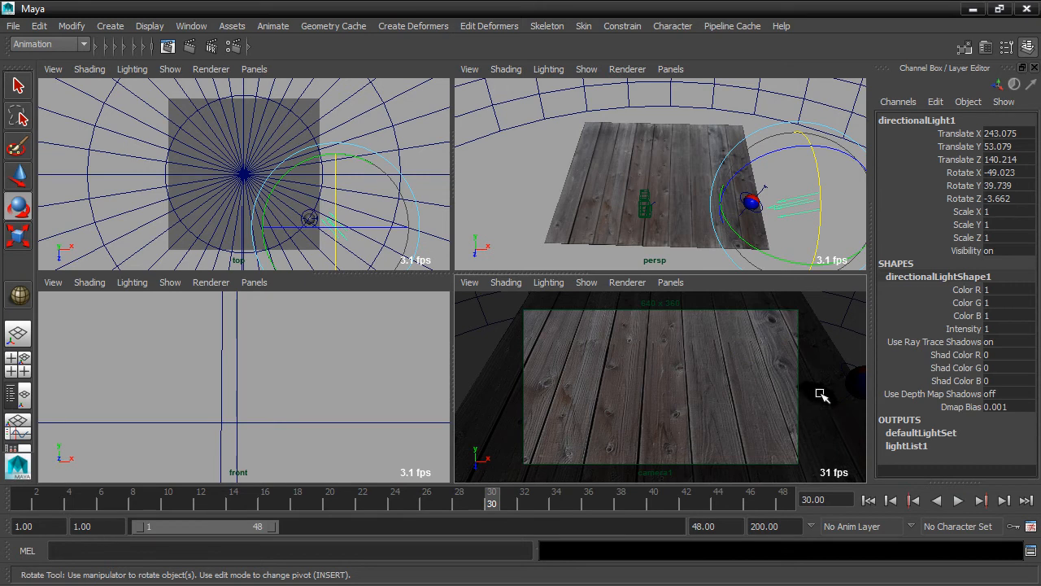
key(alt+v)
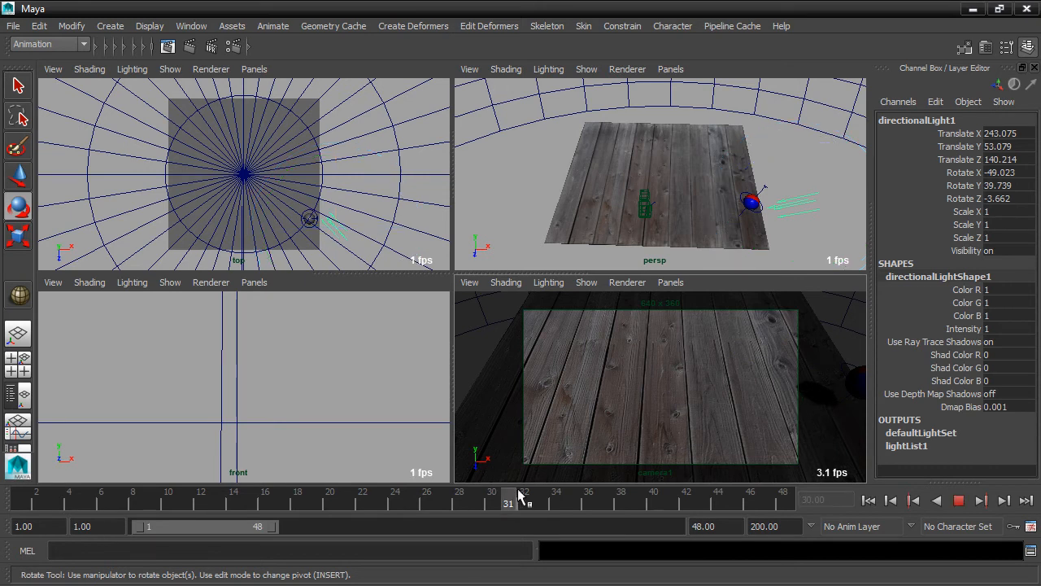
drag(459, 493, 500, 488)
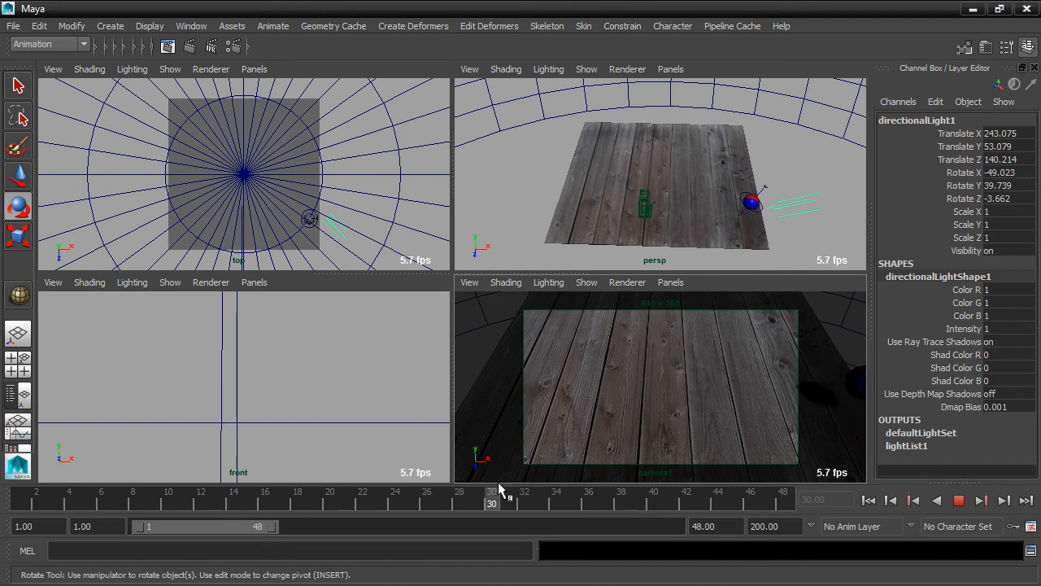
key(alt+v)
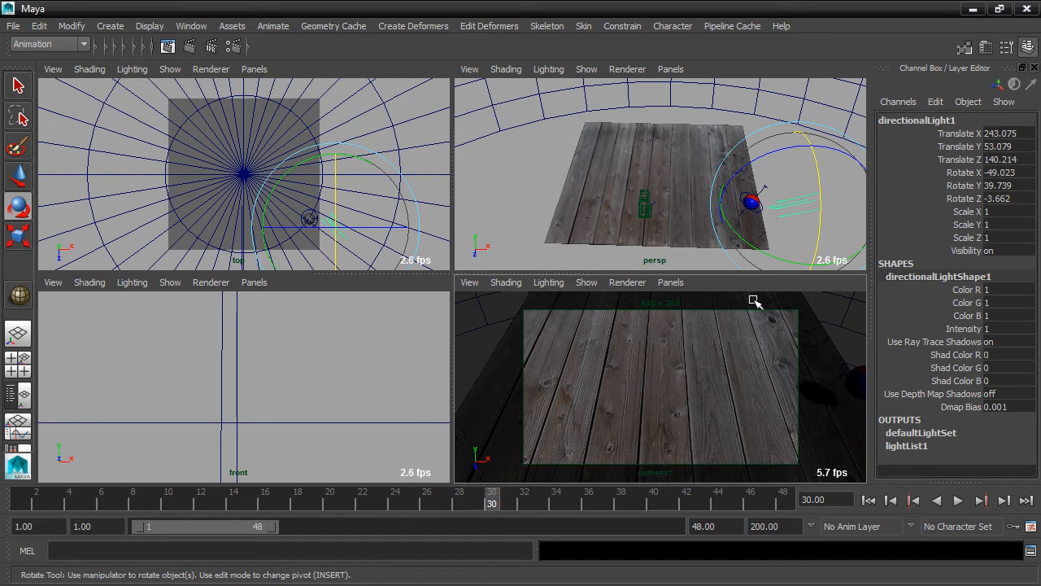
Select the ball and show its Translate X curve framed in the Graph Editor.
click(857, 377)
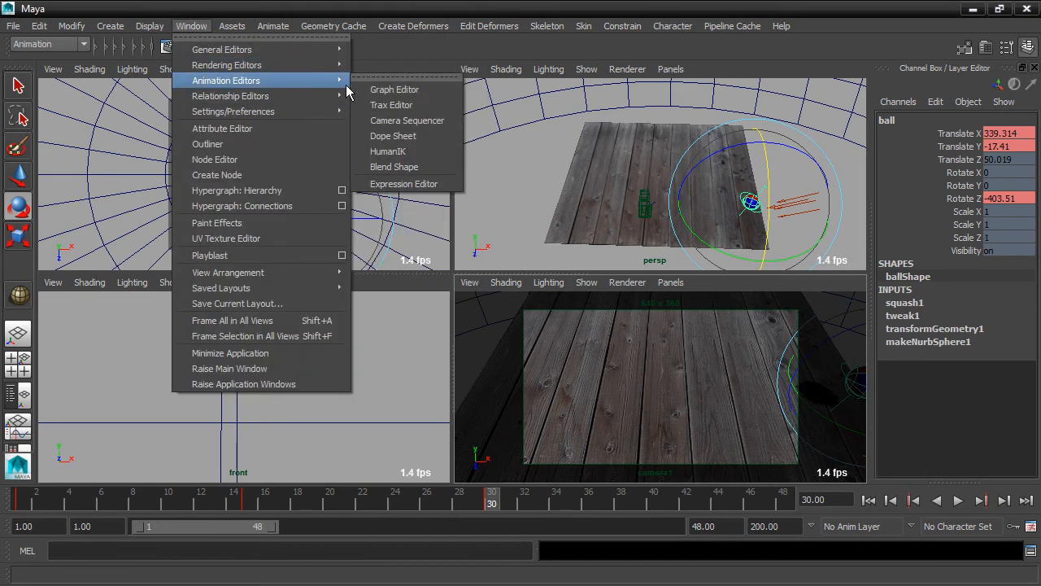
click(411, 91)
click(331, 126)
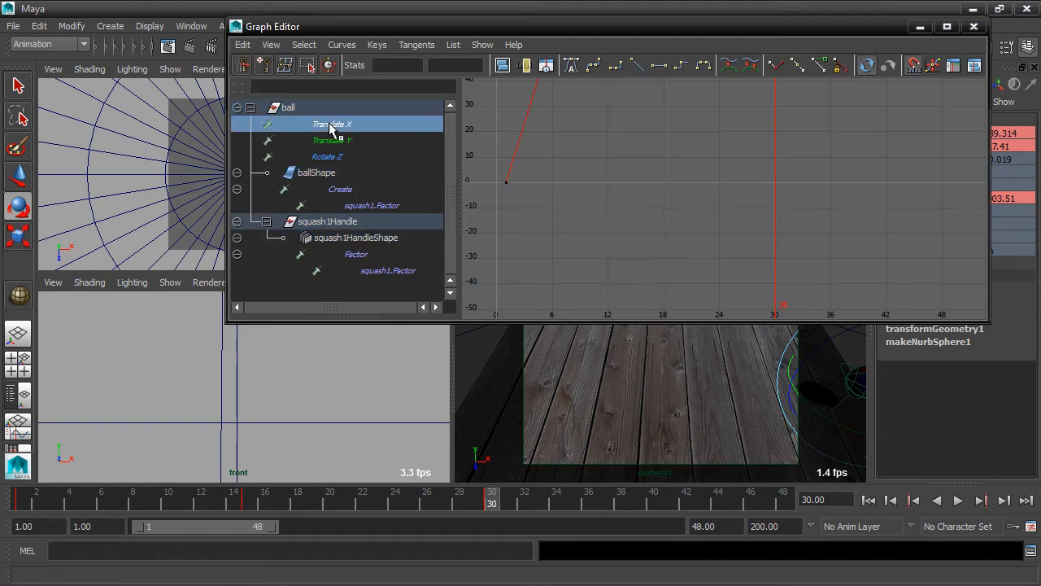
key(f)
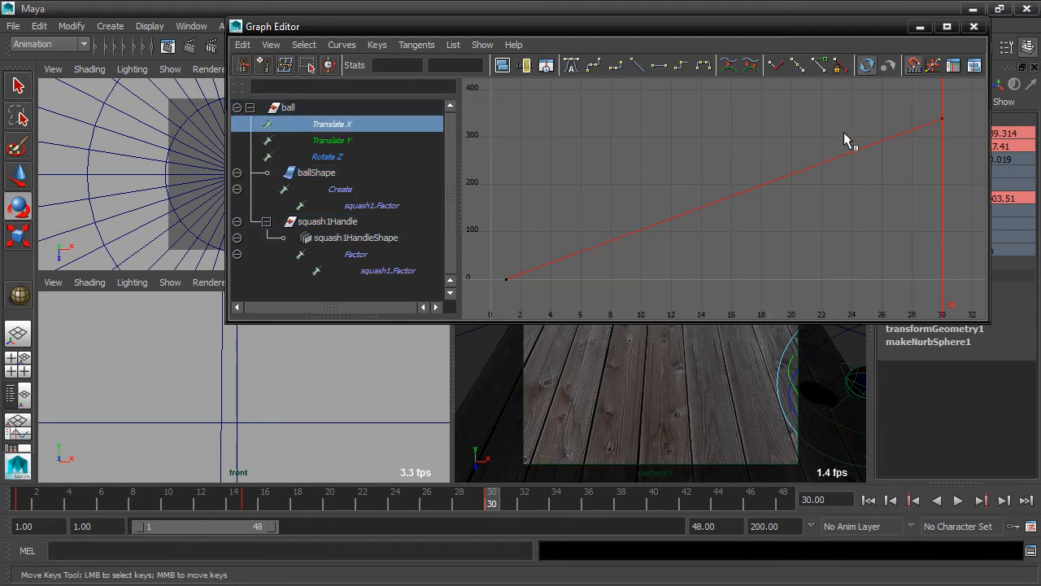
Raise the ball's Translate X key at frame 30 to about 363.4 and minimize the Graph Editor.
drag(939, 144, 948, 158)
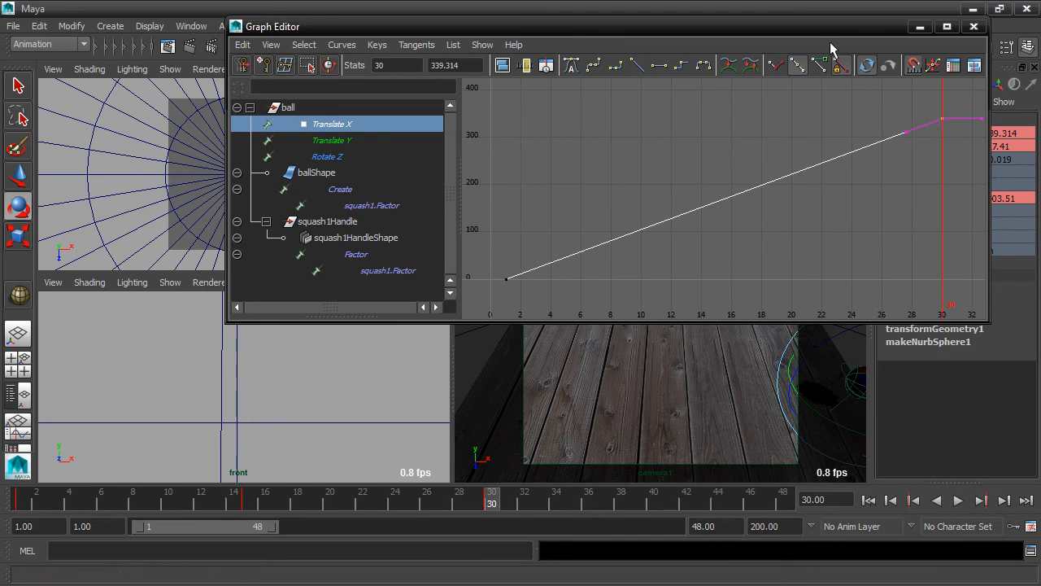
drag(830, 29, 674, 28)
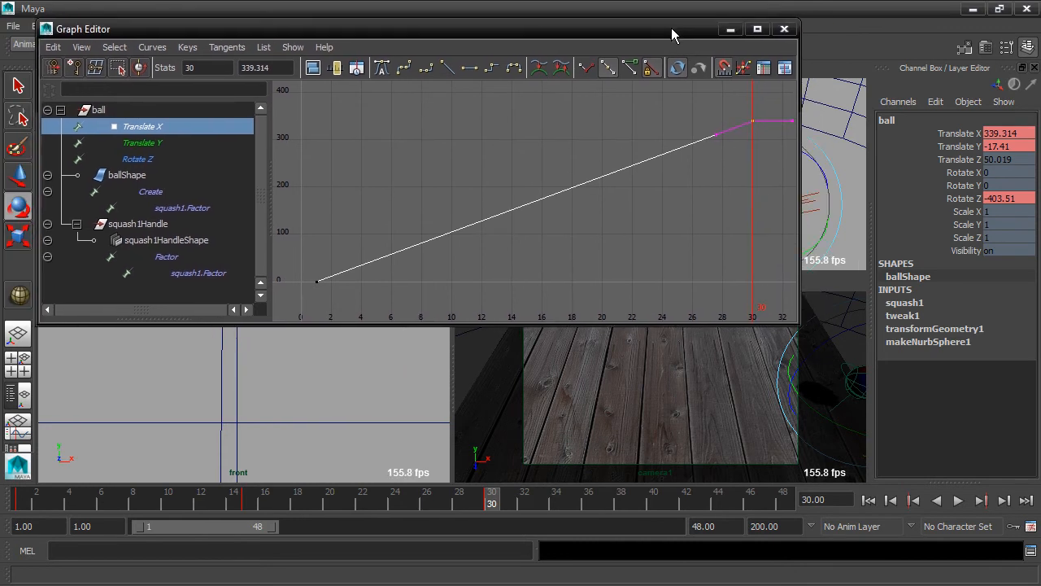
key(w)
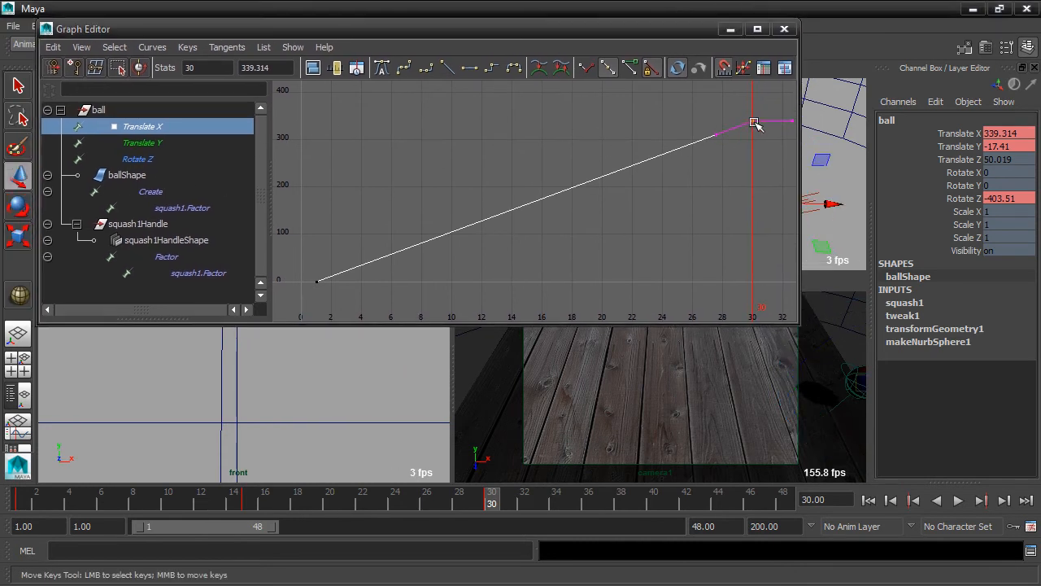
middle_drag(753, 122, 751, 109)
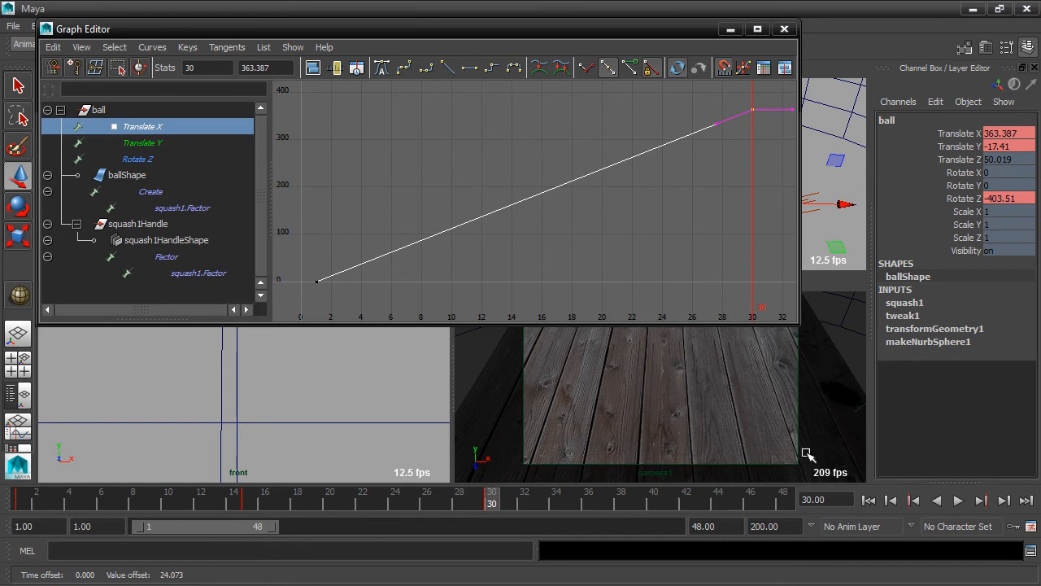
click(731, 29)
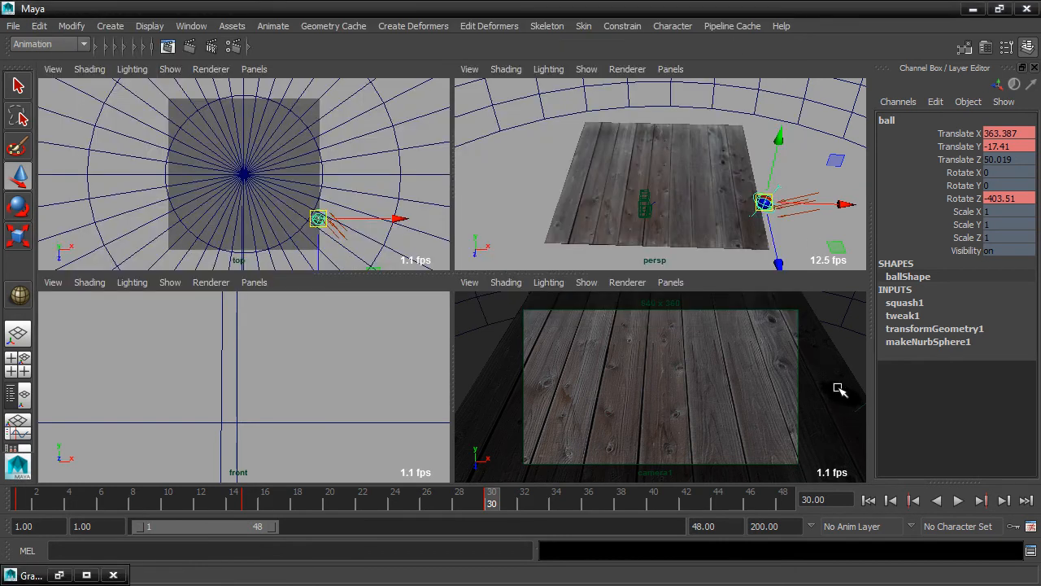
Play back the ball animation, stop it and return to frame 1.
click(959, 501)
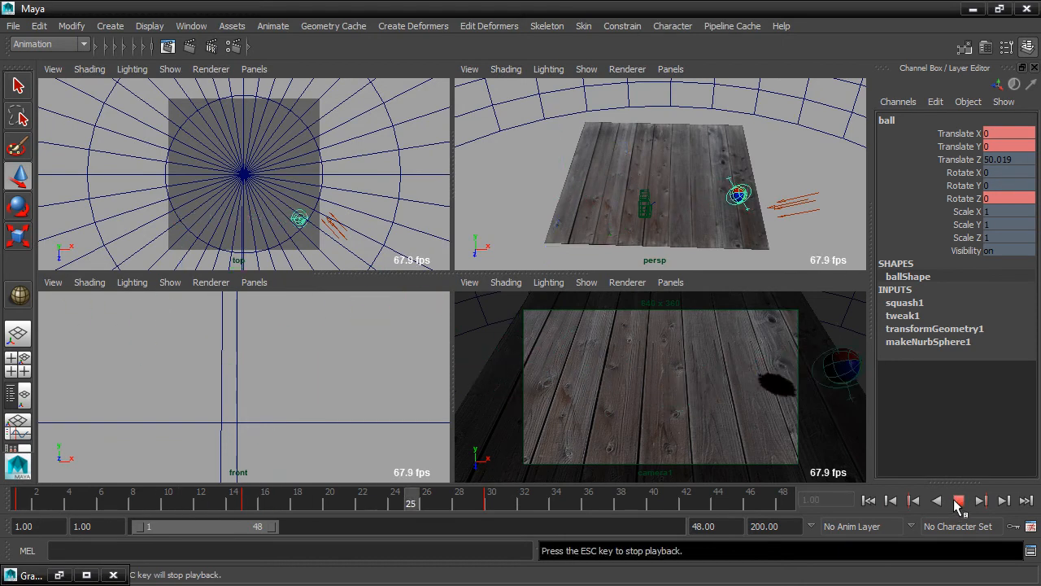
click(958, 500)
click(869, 500)
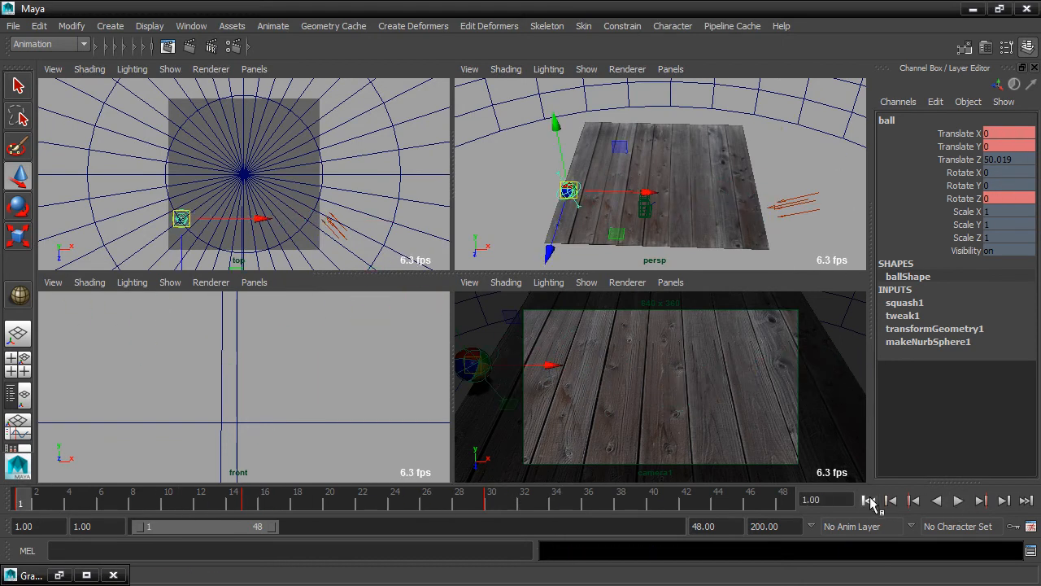
Go to frame 12, deselect the ball and render the camera view.
mouse_move(22, 499)
mouse_down()
mouse_move(267, 510)
mouse_move(195, 524)
mouse_move(210, 521)
mouse_up()
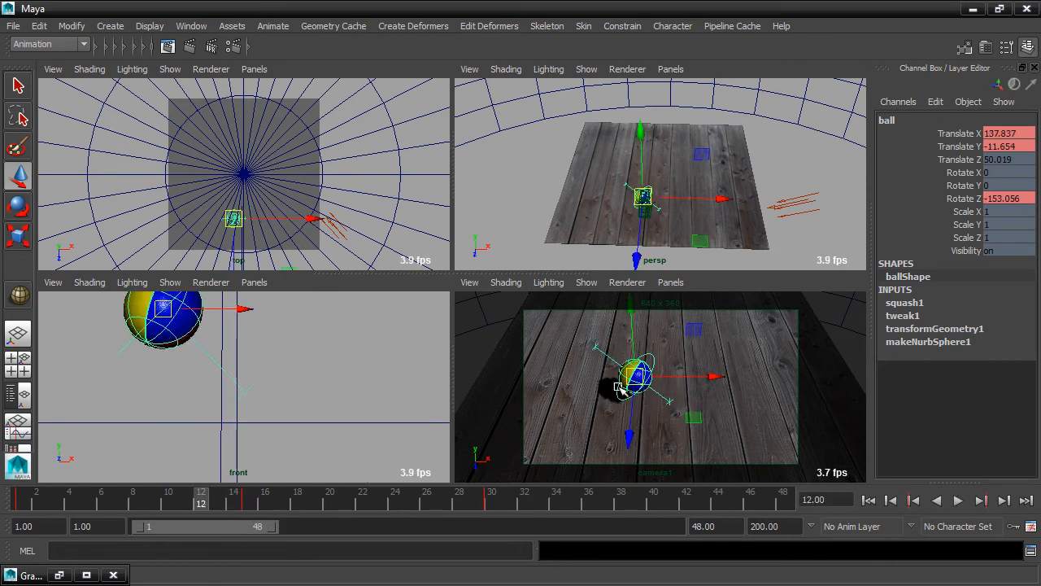
click(20, 84)
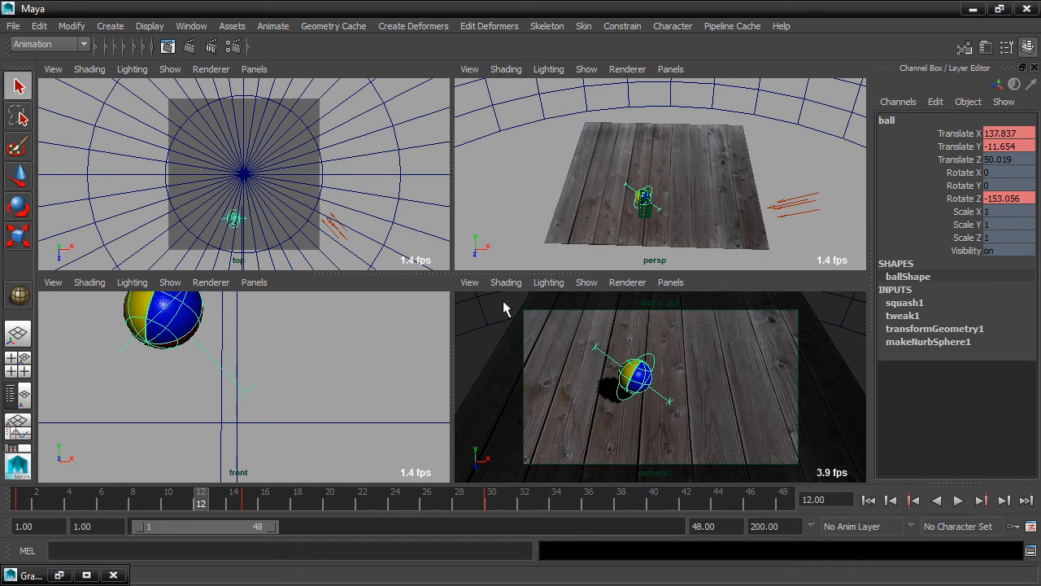
click(486, 340)
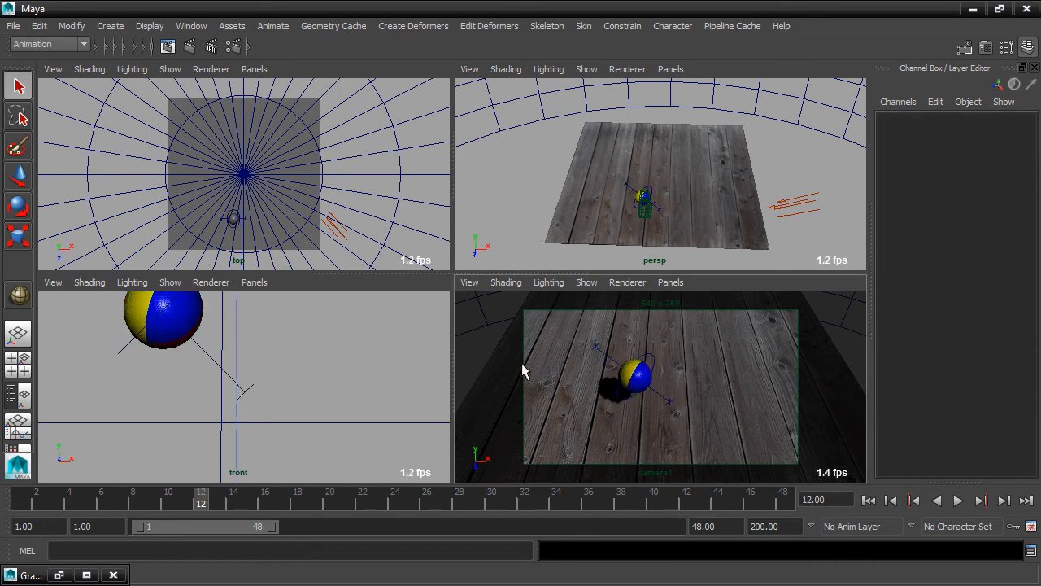
click(189, 49)
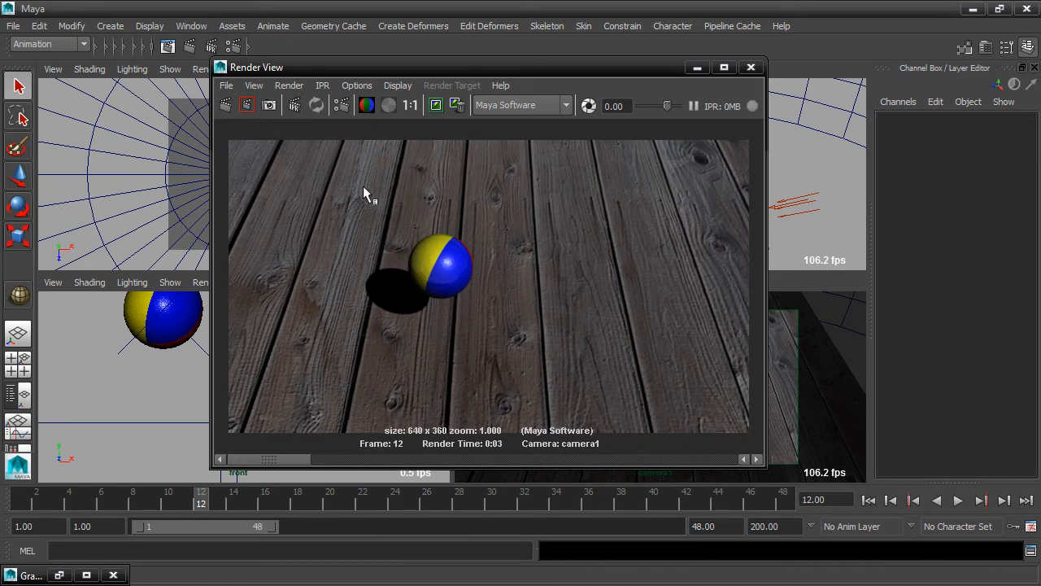
Select the directional light and change its color to a pale warm white, keeping the render visible beside its attributes.
drag(533, 67, 325, 61)
click(787, 207)
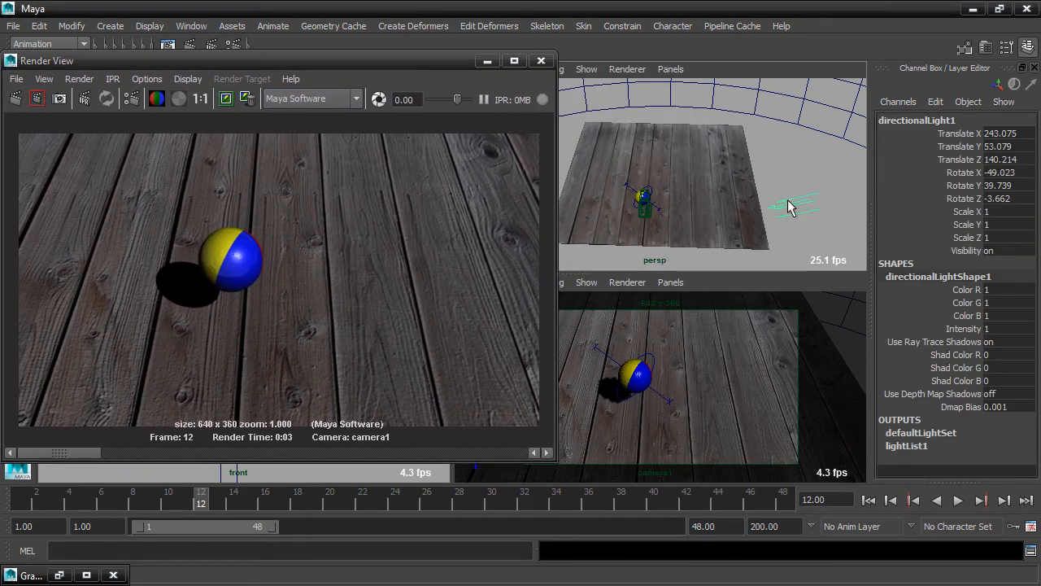
key(ctrl+a)
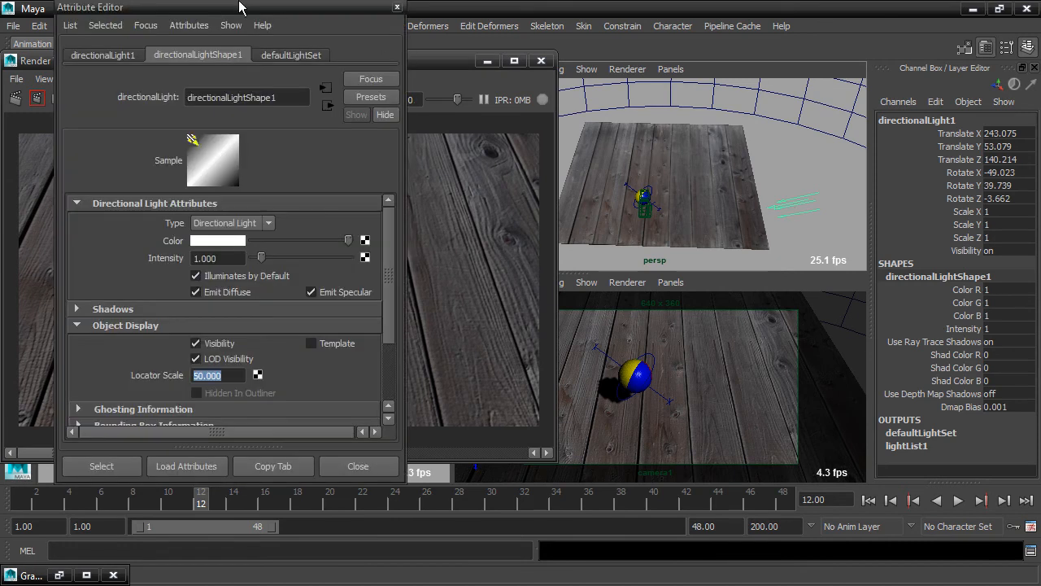
drag(237, 7, 864, 23)
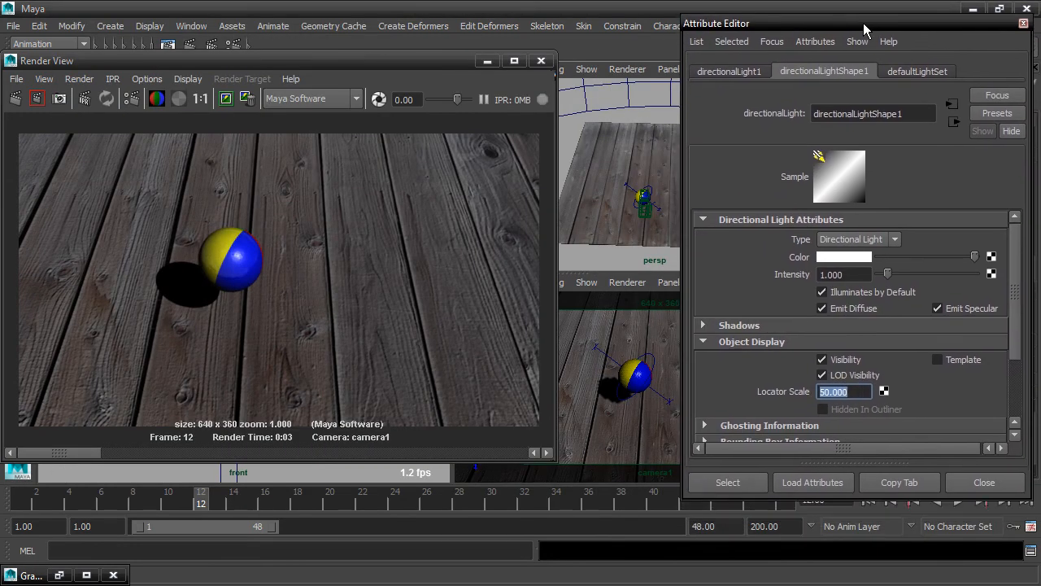
click(834, 257)
drag(736, 281, 750, 306)
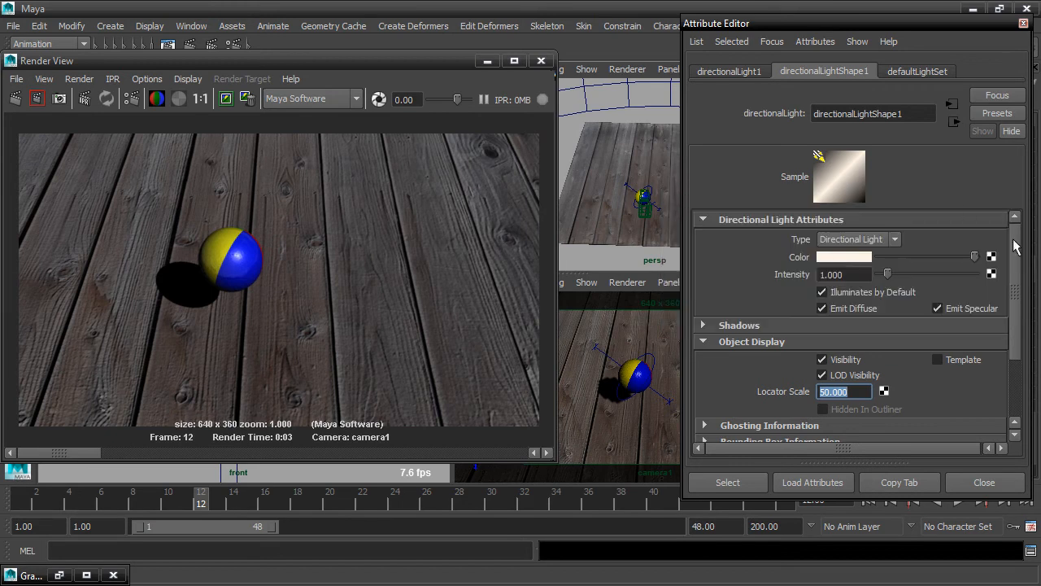
Set the light's raytrace shadow Light Angle to 1 and render only the region around the ball and its shadow.
click(703, 325)
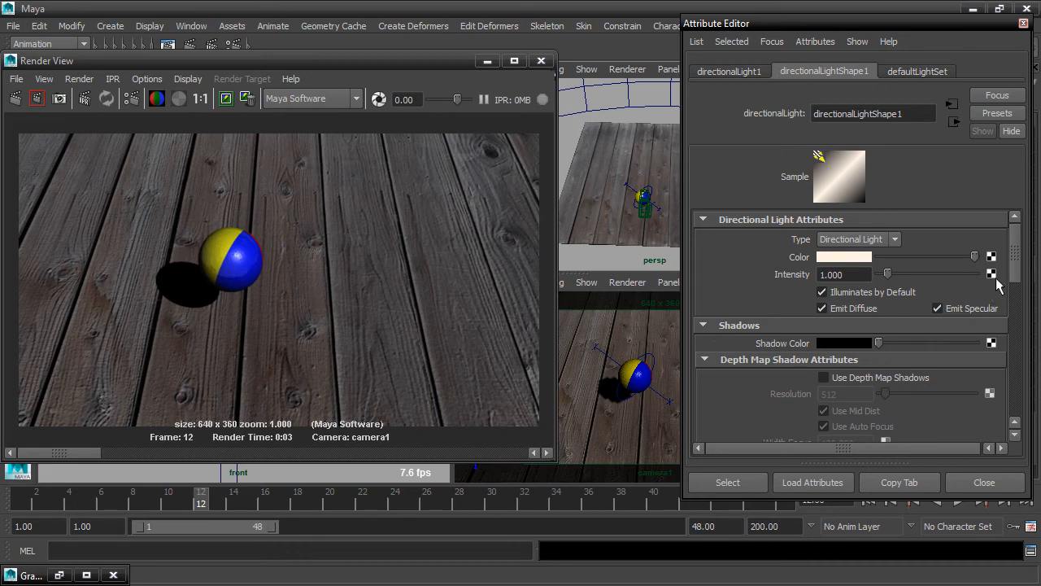
drag(1017, 256, 1017, 281)
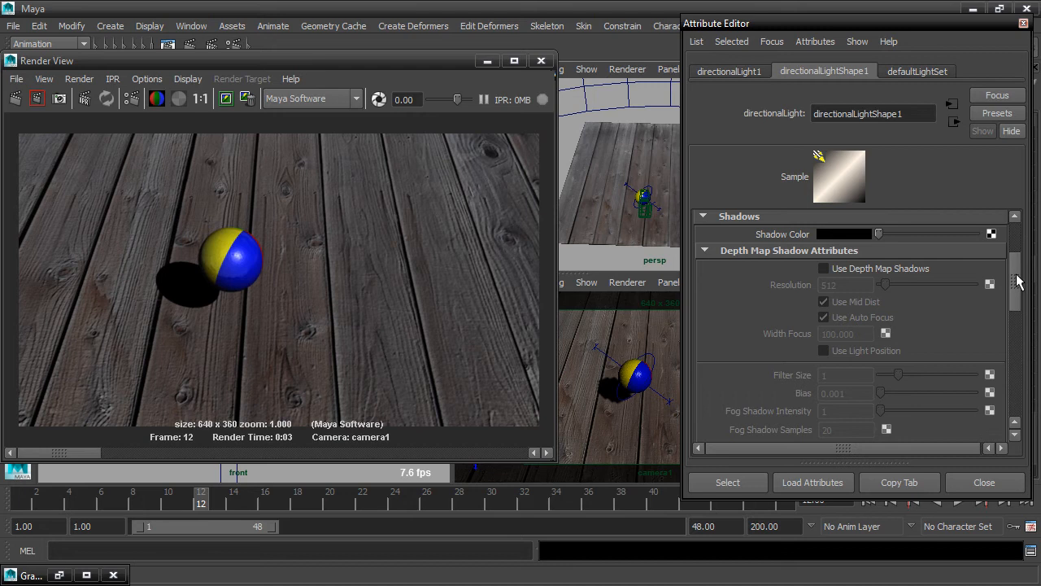
drag(1017, 281, 1016, 353)
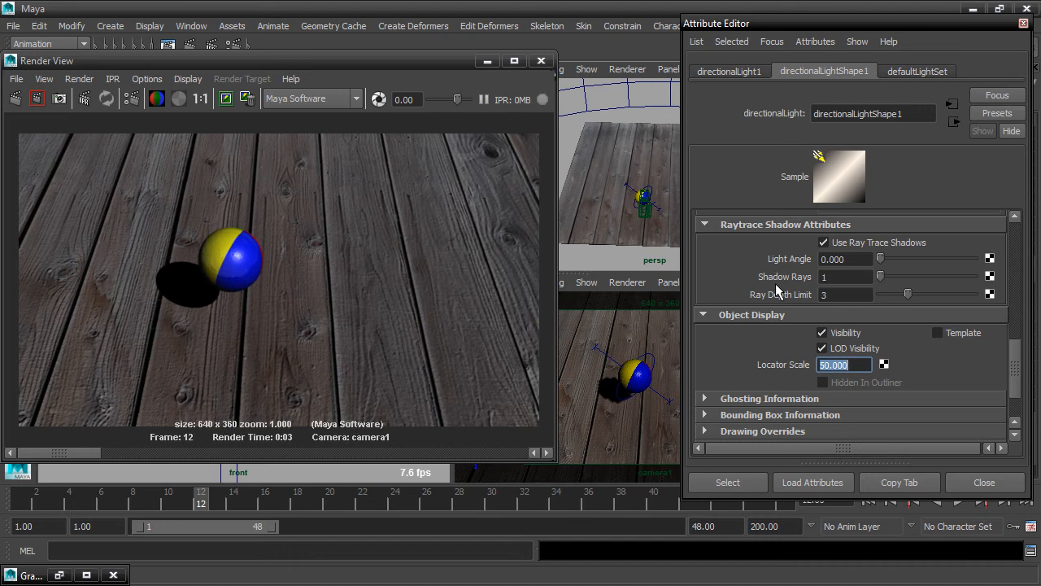
drag(871, 257, 812, 259)
text(1)
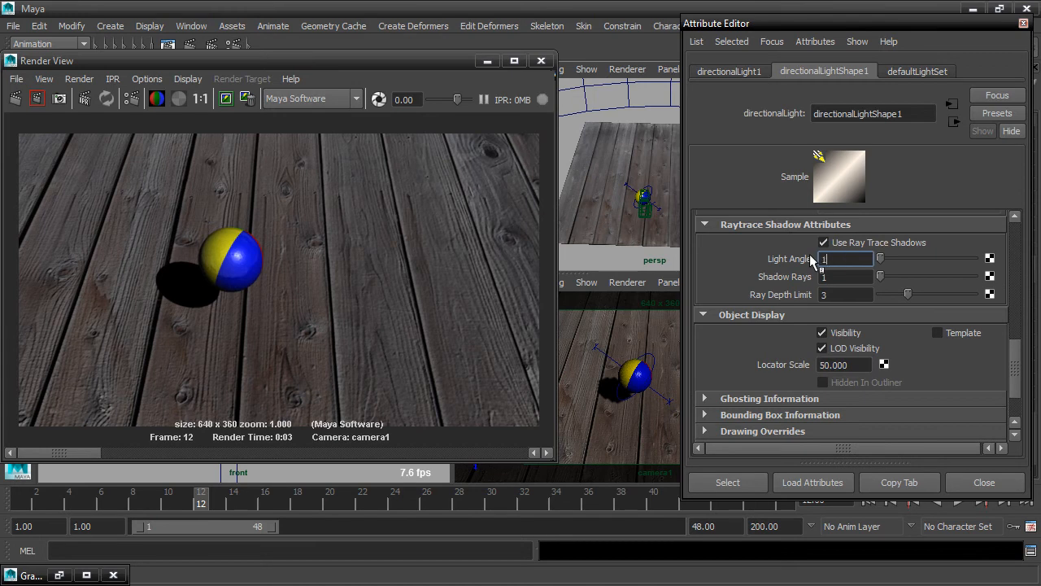
key(Return)
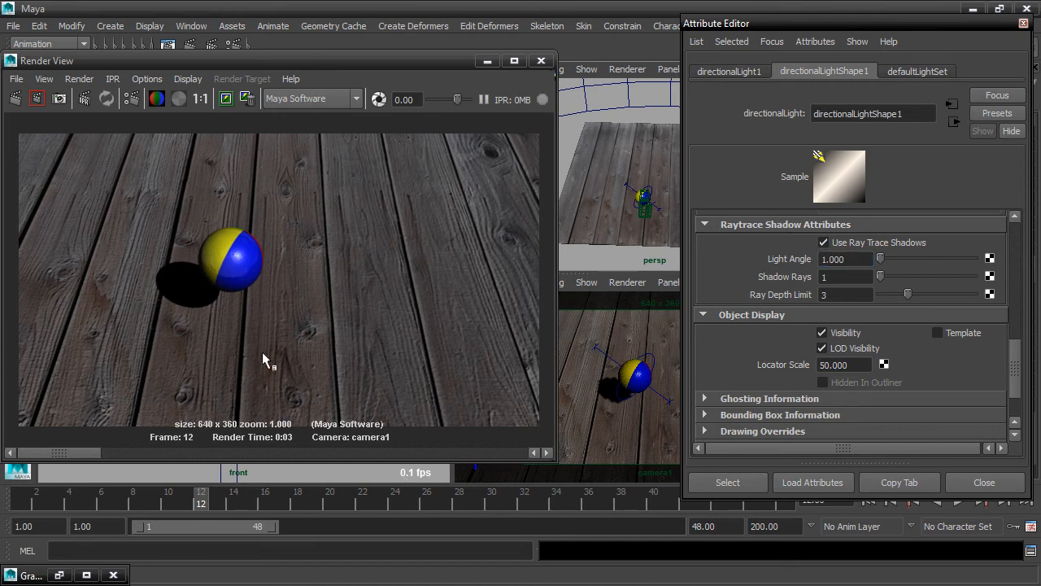
drag(139, 207, 272, 327)
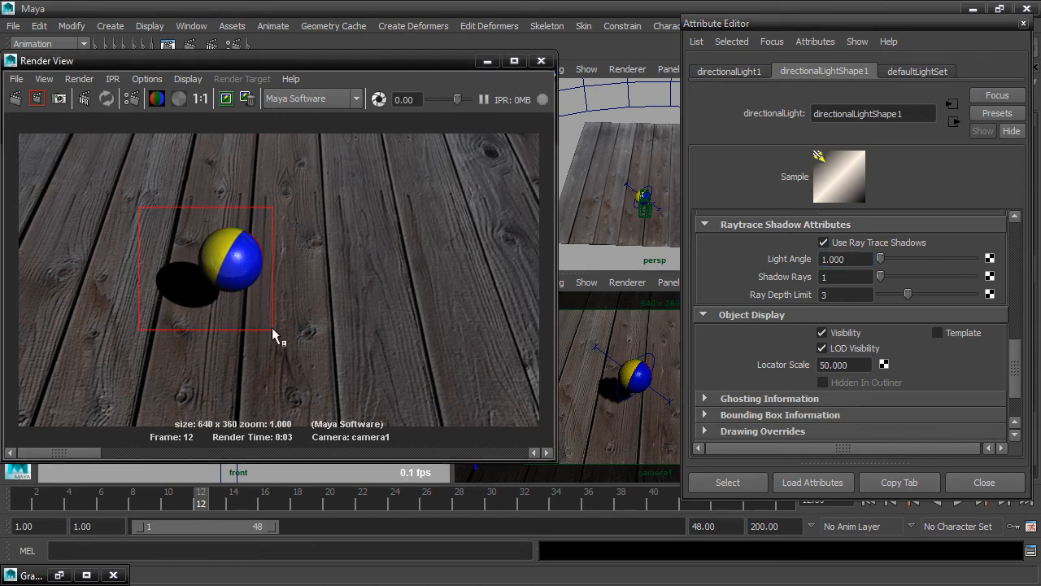
click(37, 98)
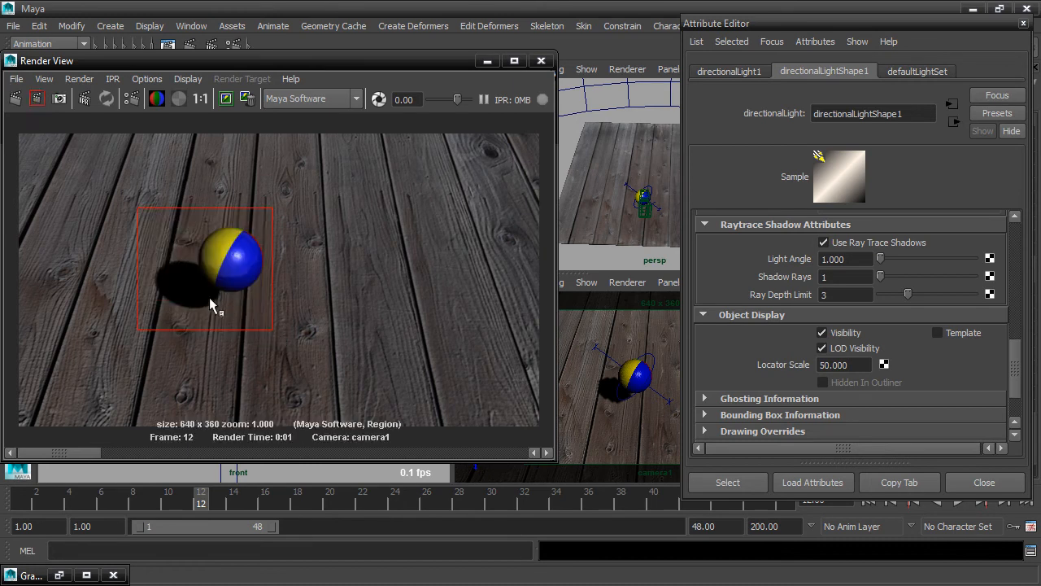
Set the Light Angle to 5 and re-render the region to inspect the shadow's edge up close.
click(847, 259)
text(5)
key(Return)
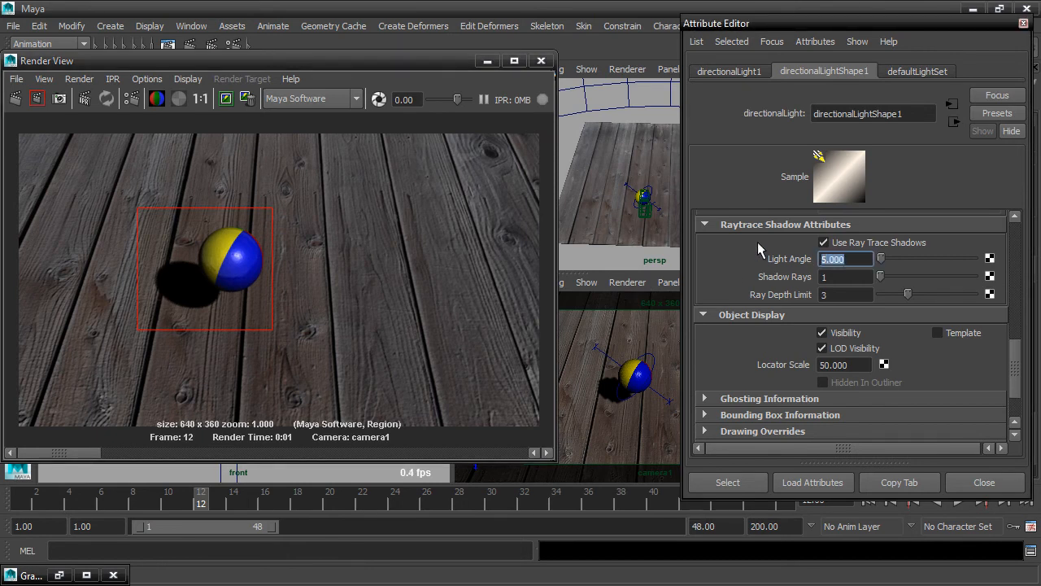
click(34, 99)
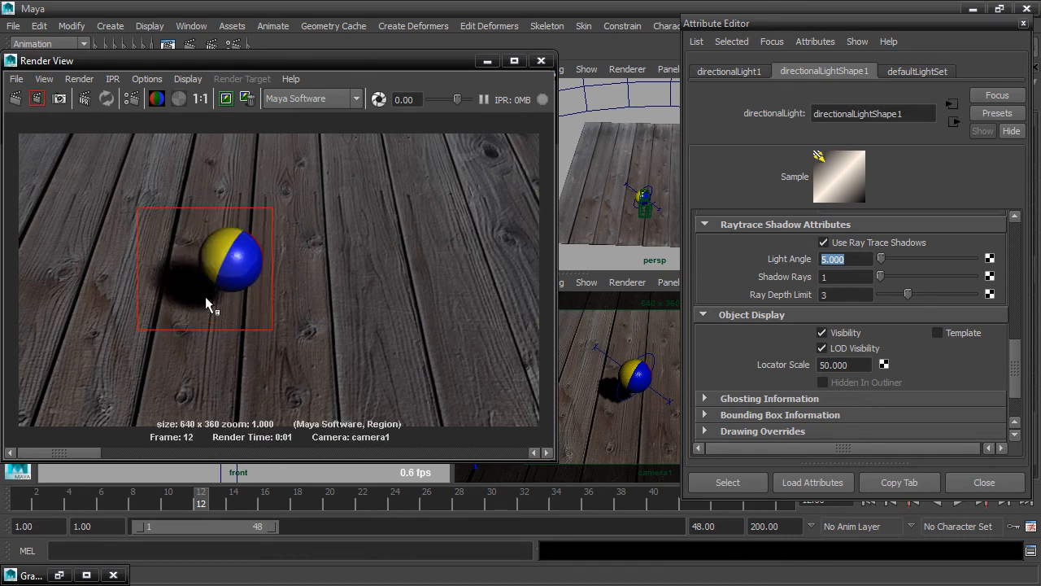
scroll(199, 292, up, 5)
alt+middle_drag(165, 293, 340, 279)
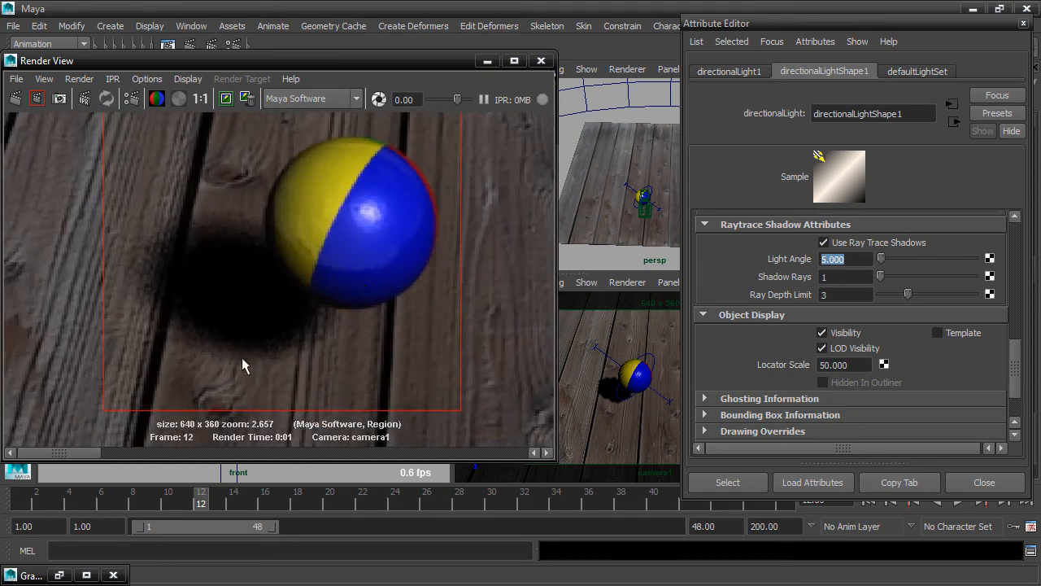
Set Shadow Rays to 10 and re-render the region to examine the shadow's smoothness up close.
click(832, 277)
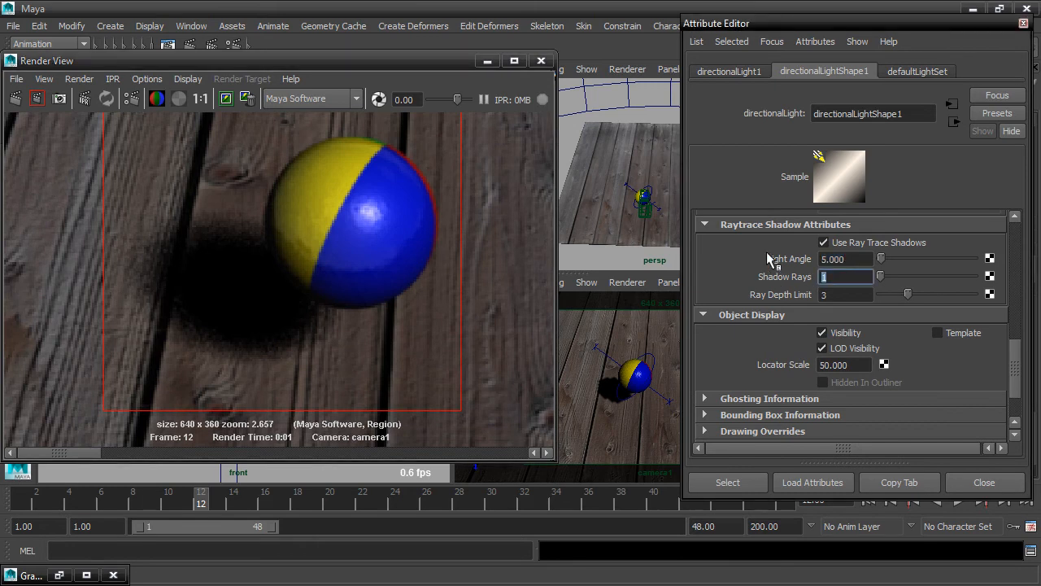
text(10)
key(Return)
click(39, 98)
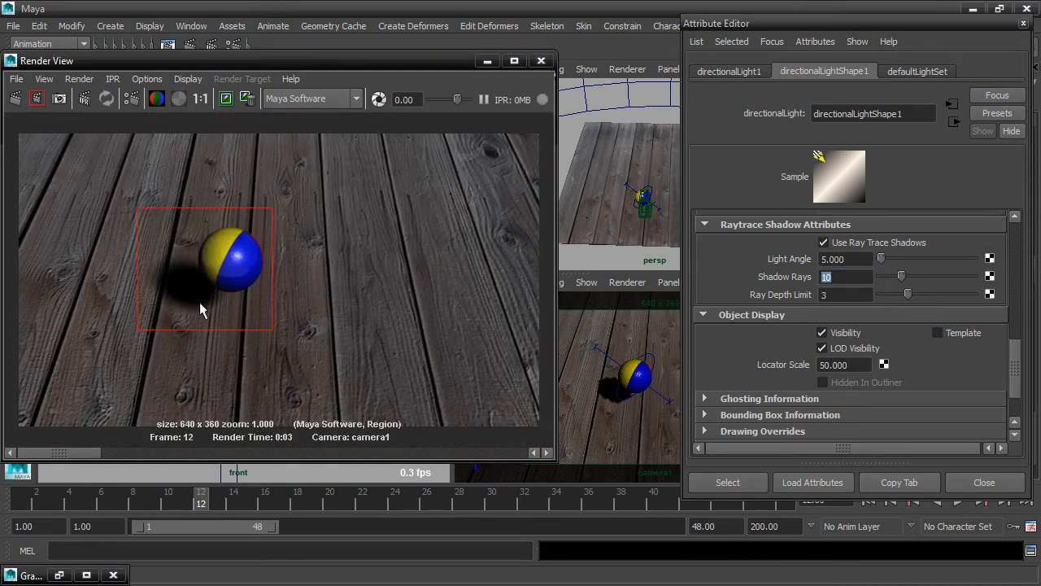
scroll(202, 304, up, 5)
alt+middle_drag(128, 271, 428, 269)
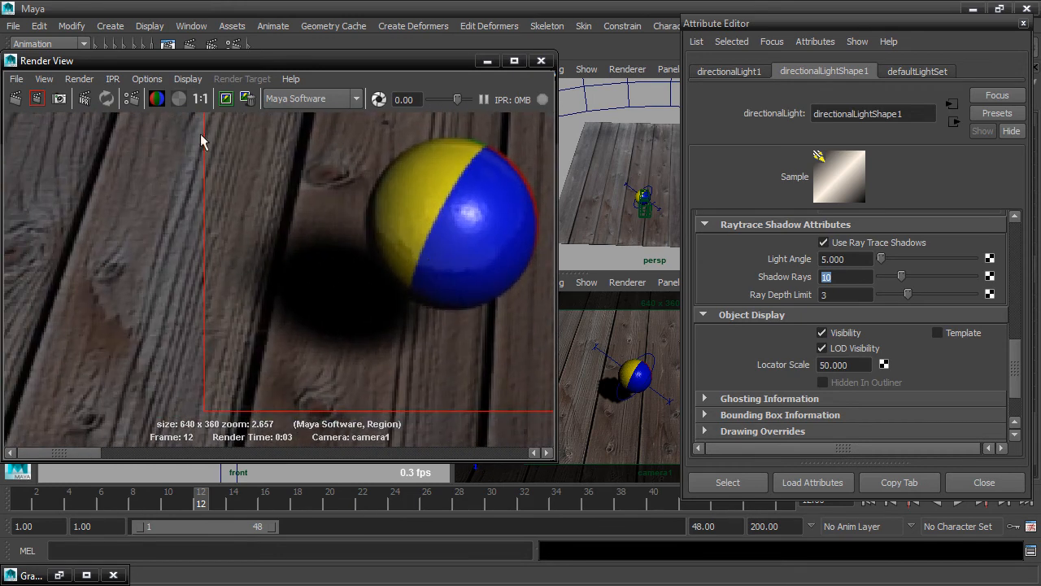
Restore the render to actual size, set the directional light's Light Angle to 0.5 and re-render the region around the ball.
click(200, 99)
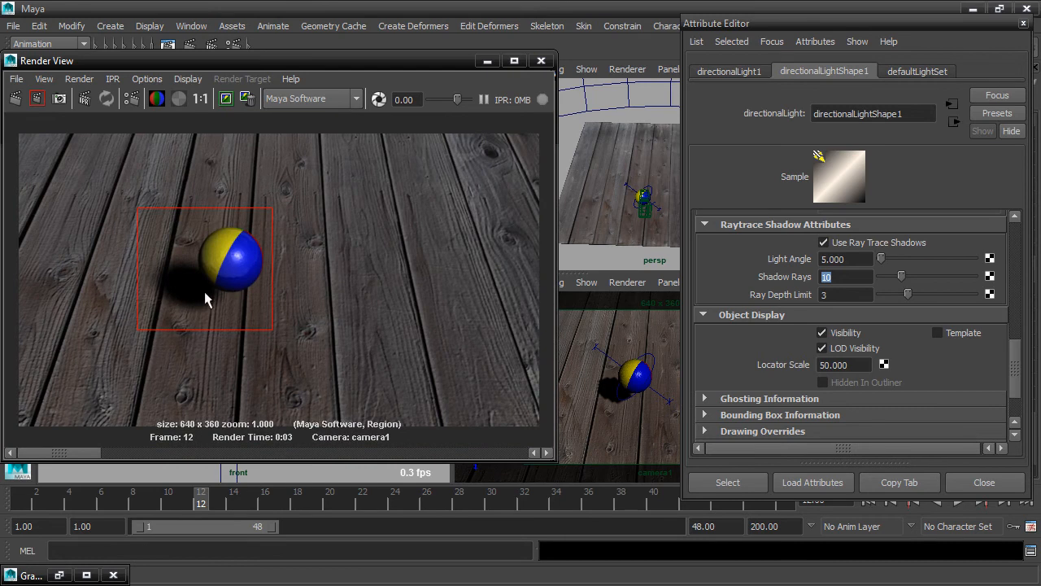
click(862, 259)
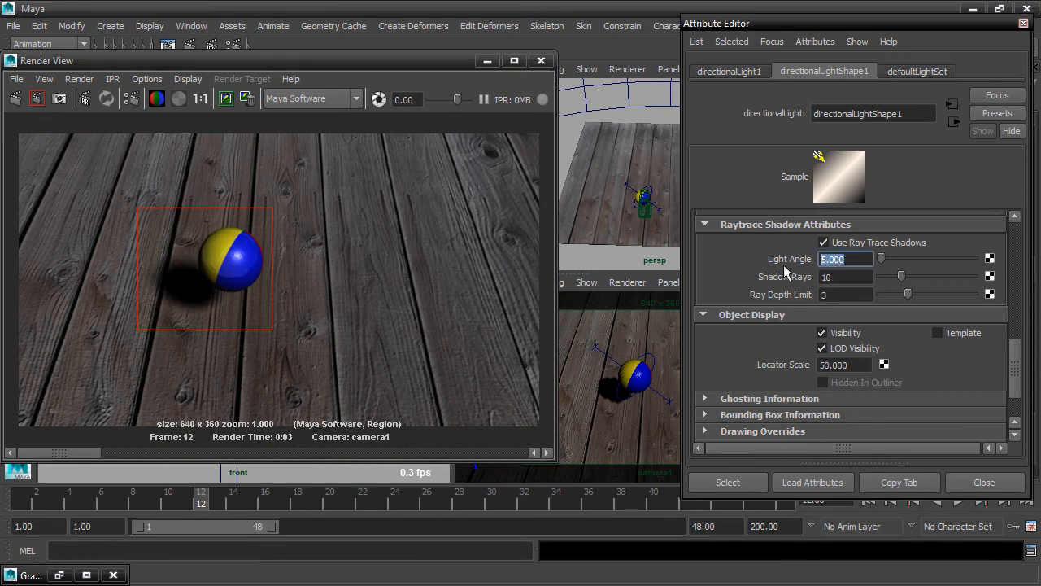
text(.5)
key(Return)
click(37, 99)
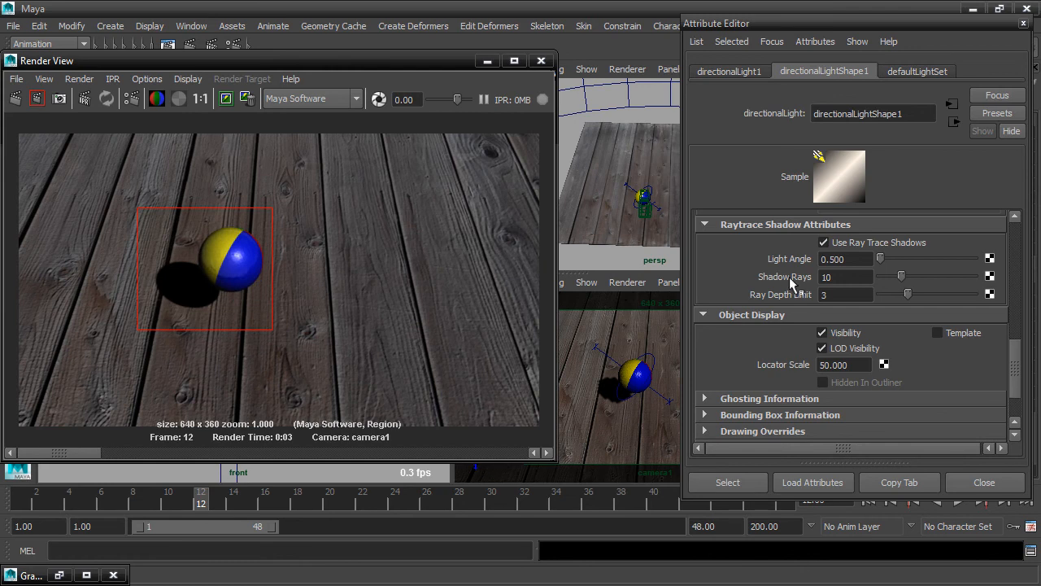
Set the directional light's Light Angle to 1, render the full camera frame and keep the image for comparison.
drag(863, 258, 795, 261)
text(1)
key(Return)
click(36, 99)
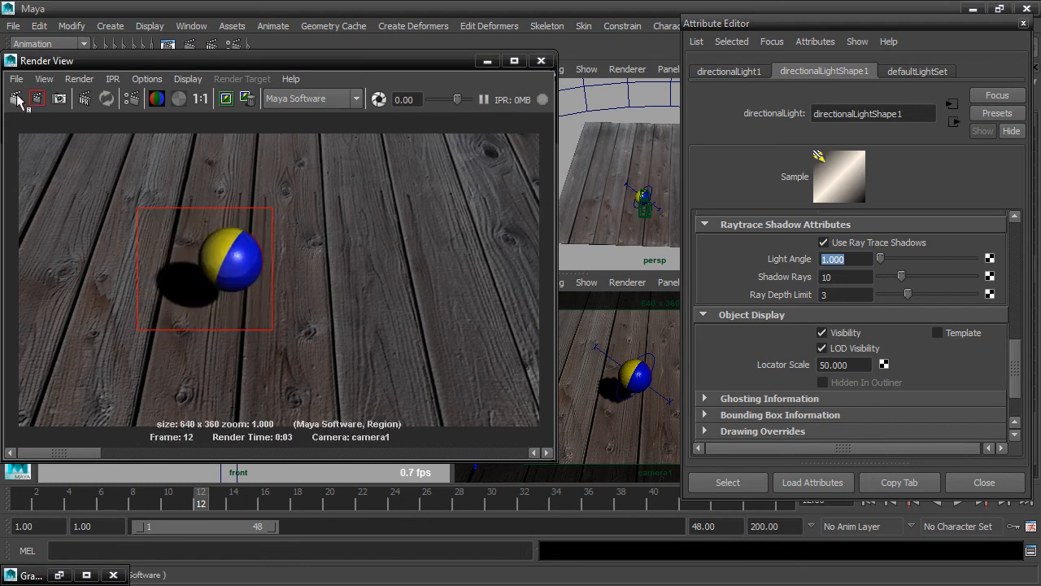
click(17, 99)
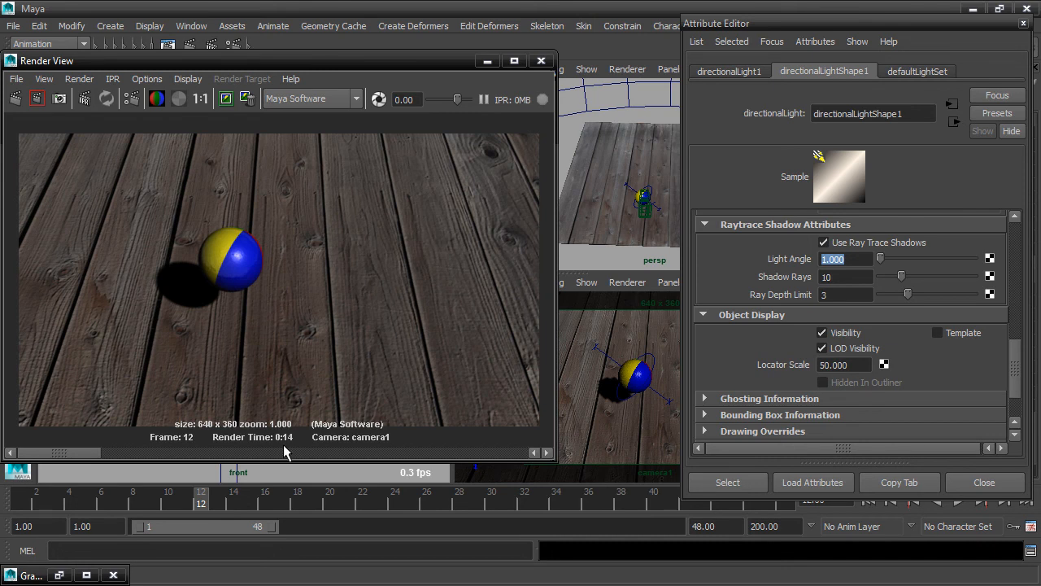
click(229, 101)
Close the directional light's attributes, clear the render window off the channel values and create an ambient light.
click(1023, 23)
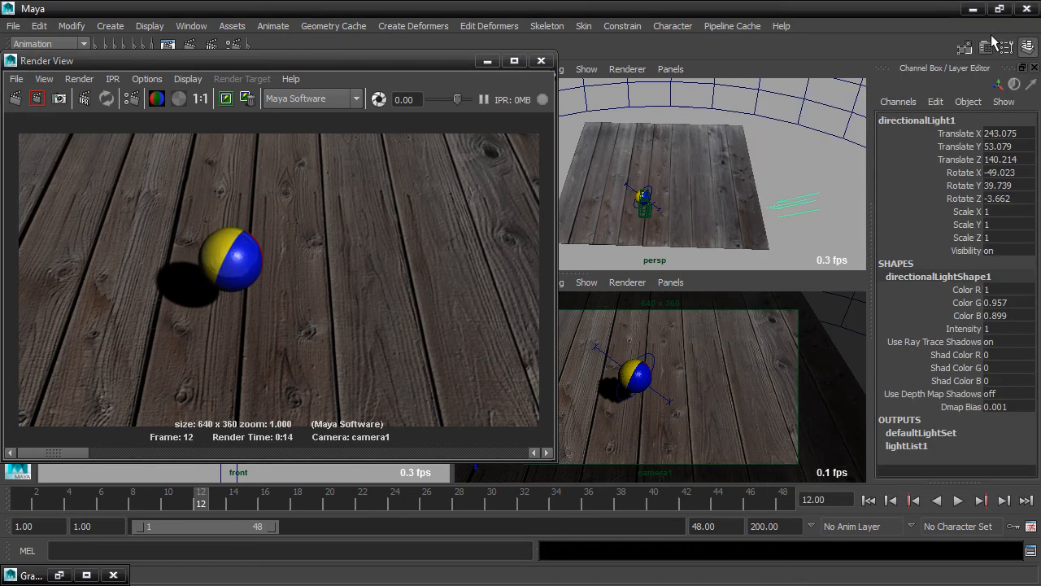
drag(418, 63, 803, 106)
click(101, 27)
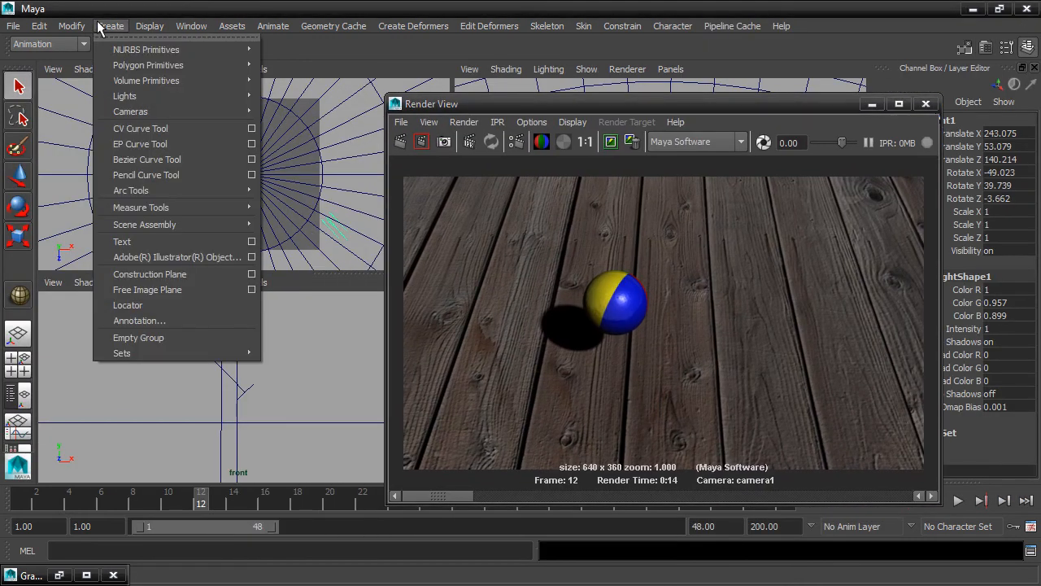
mouse_move(144, 99)
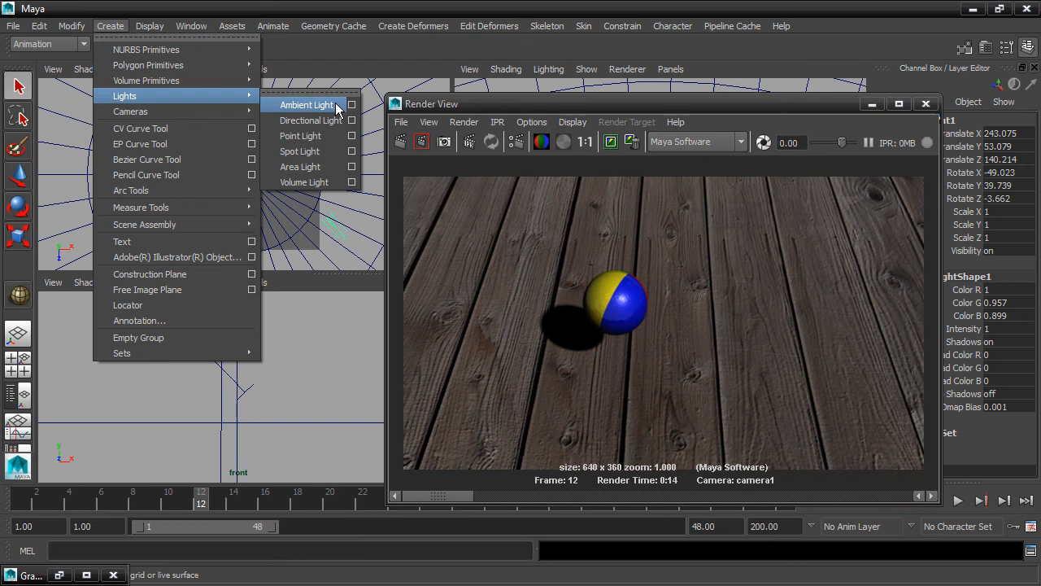
click(307, 105)
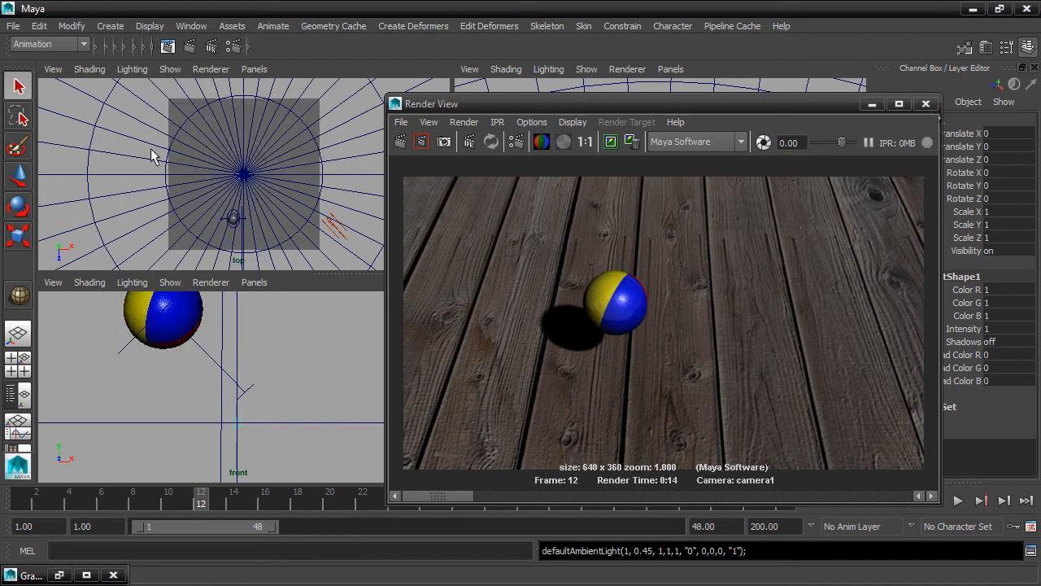
Move the ambient light opposite the directional light and above the floor, to about X -237, Y 246, Z 151.
click(17, 177)
drag(245, 175, 158, 239)
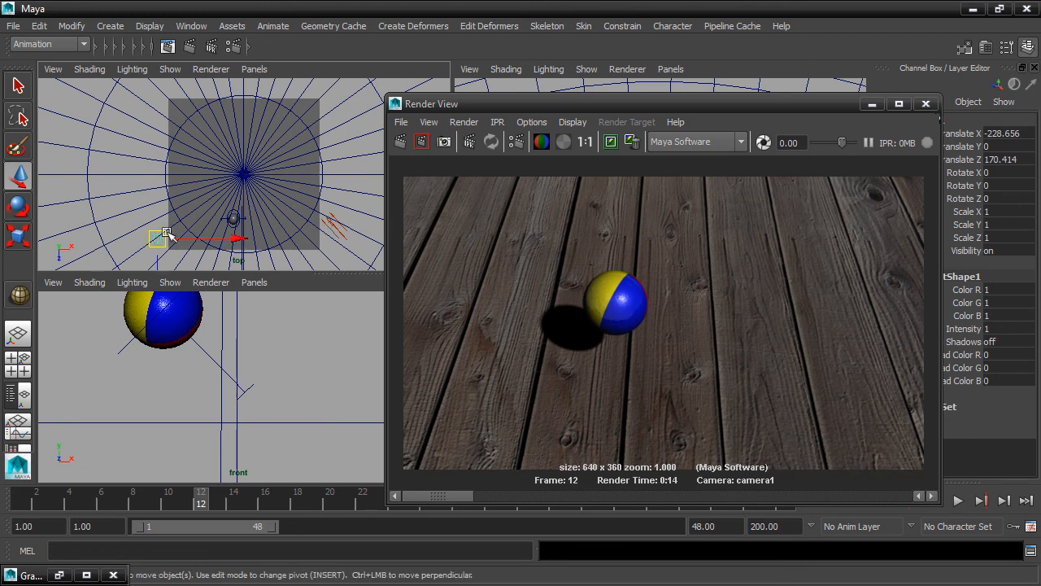
drag(166, 238, 164, 228)
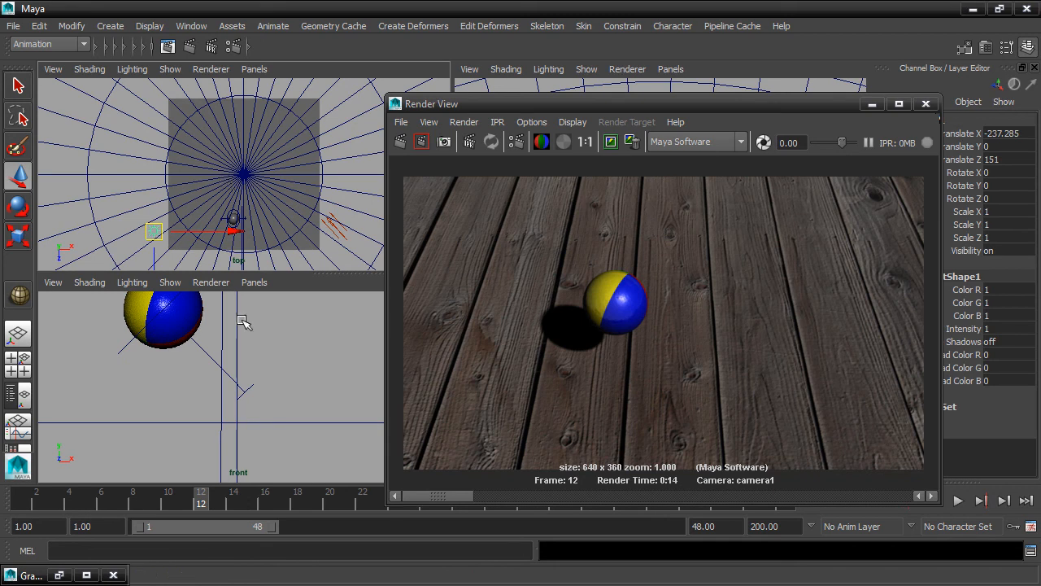
scroll(260, 364, down, 5)
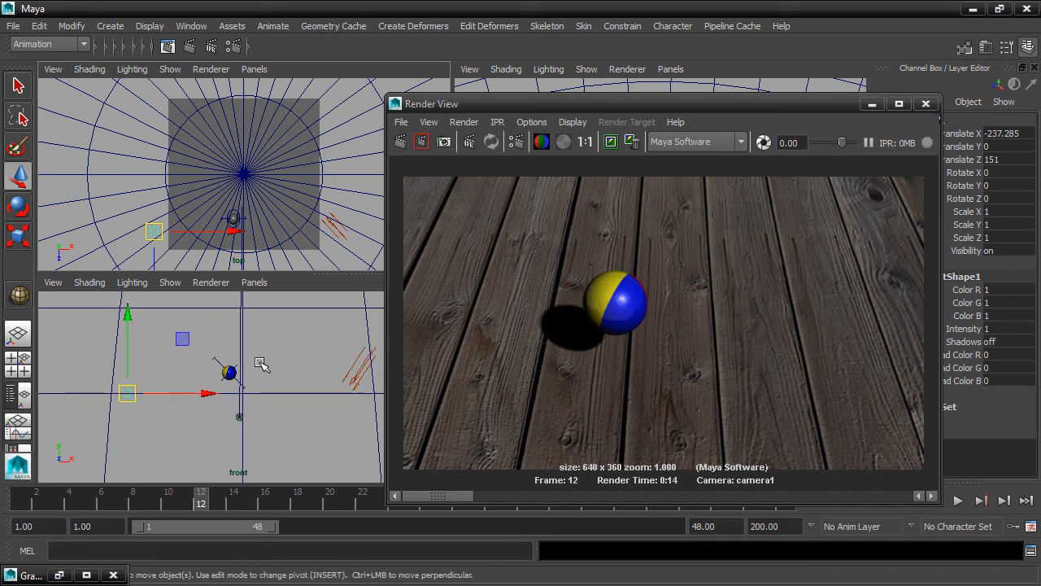
drag(127, 314, 151, 228)
Show the ambient light's attributes with the camera view uncovered and set its Intensity to 0.5.
drag(615, 106, 240, 57)
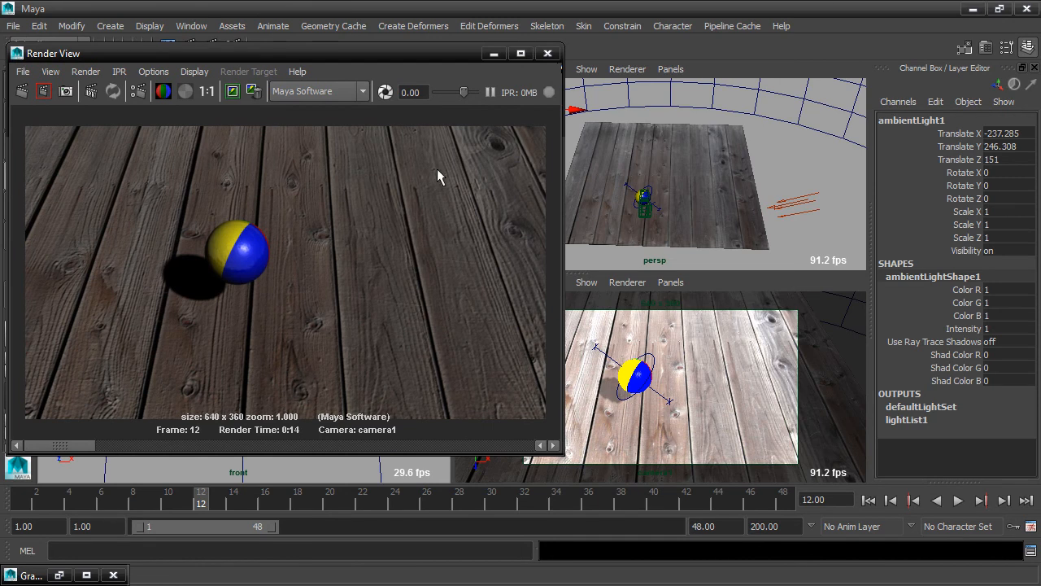
key(ctrl+a)
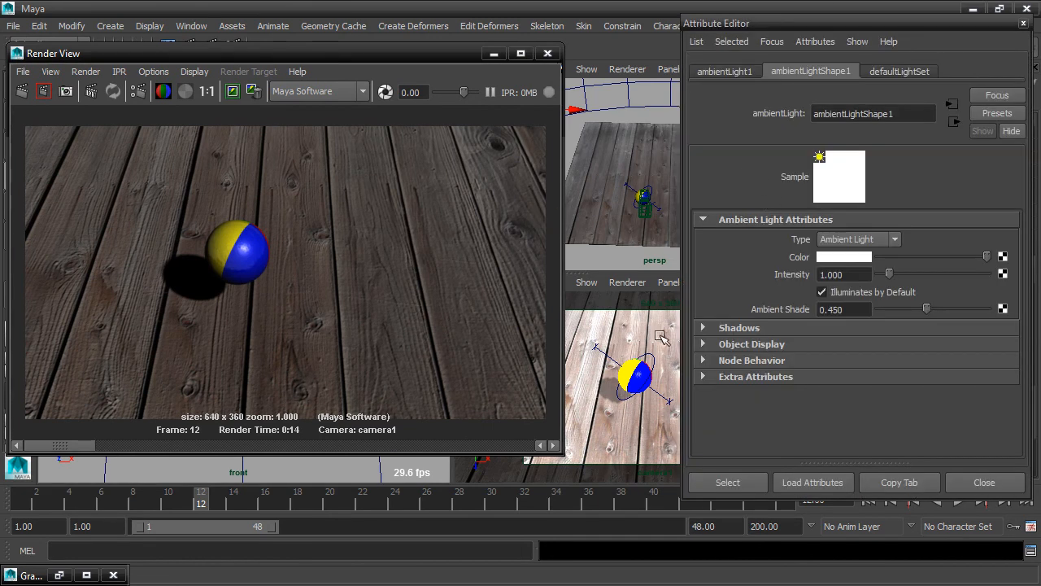
drag(472, 54, 380, 48)
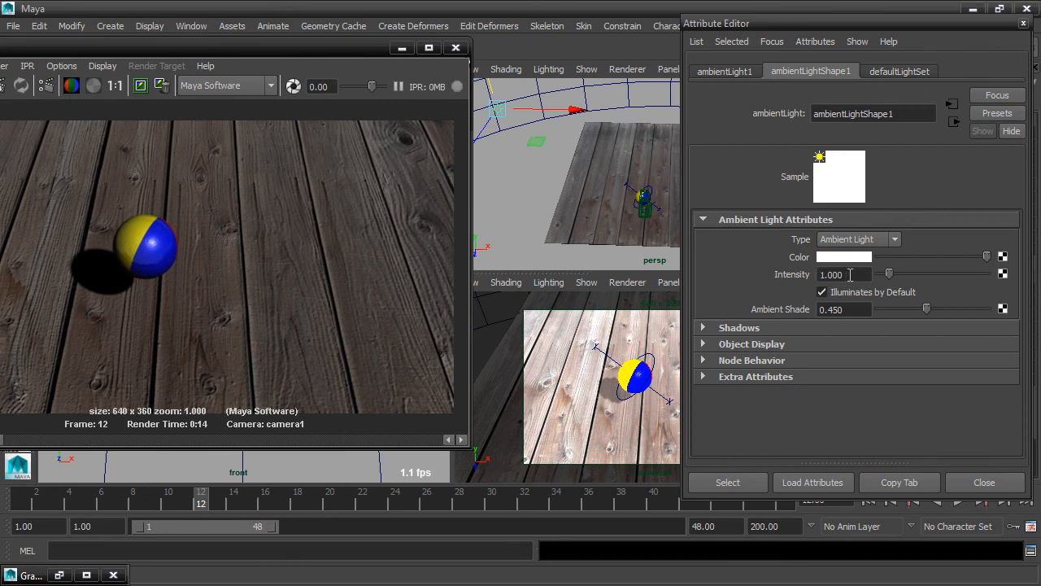
drag(851, 274, 813, 275)
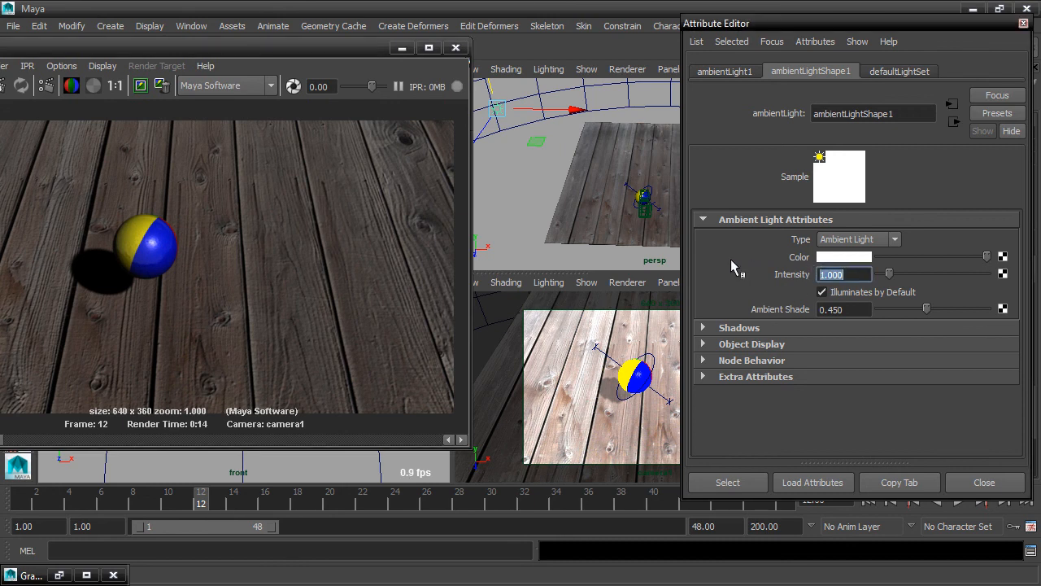
text(0.5)
key(Return)
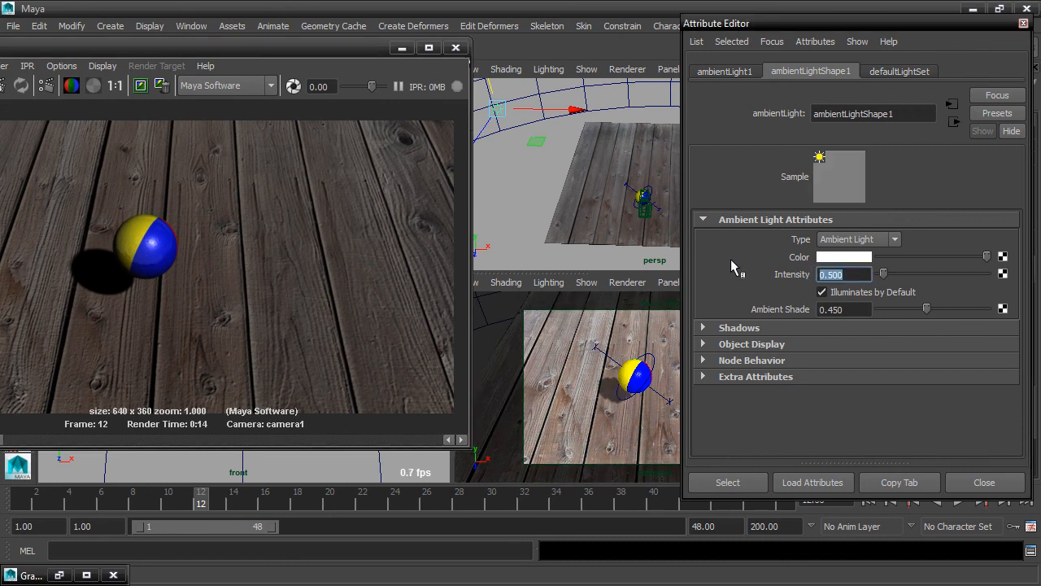
Change the ambient light's color to a pale blue with saturation 0.135 and a hue shifted slightly toward cyan.
click(829, 257)
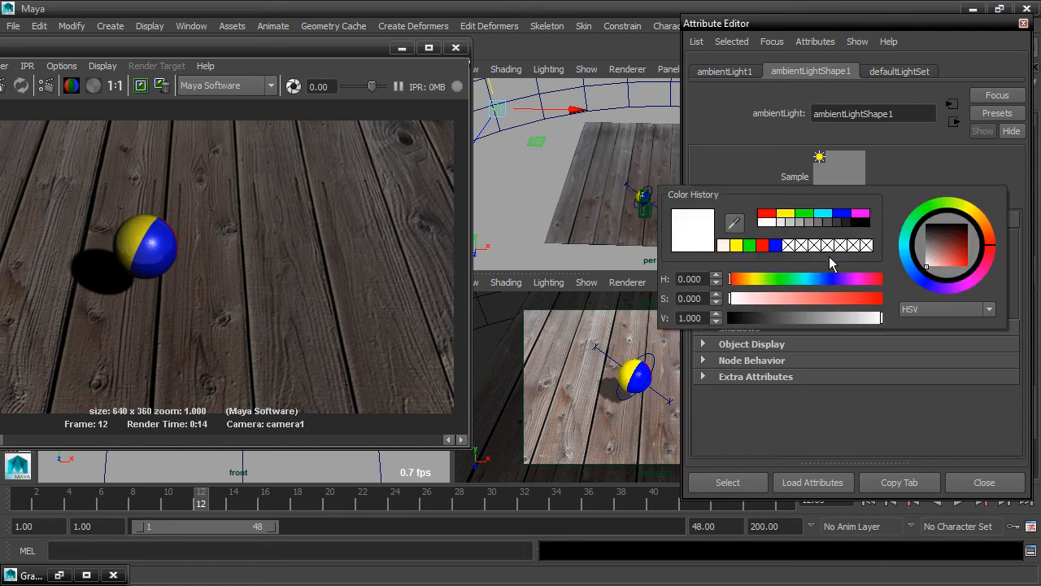
click(776, 246)
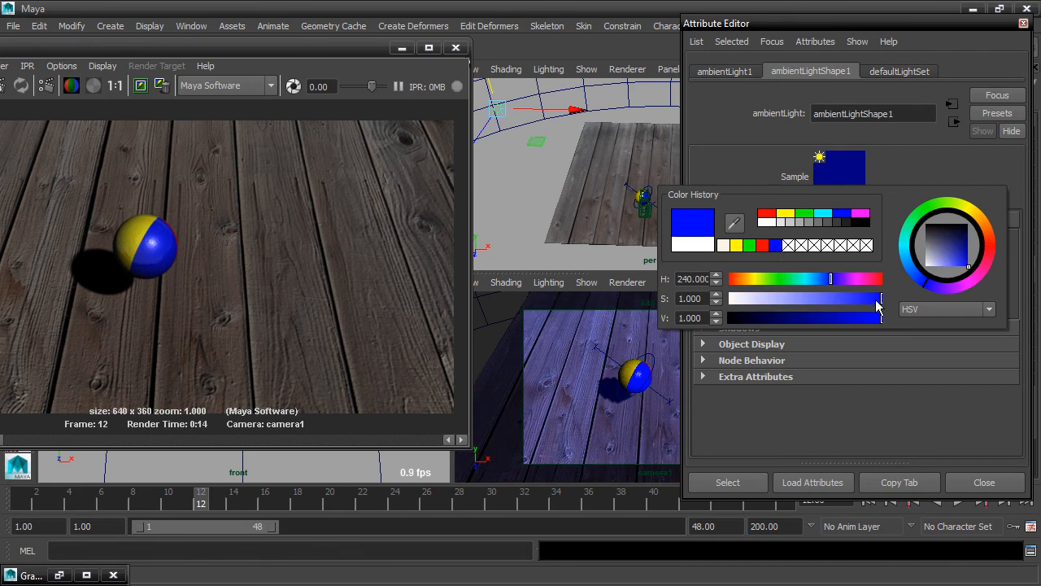
drag(877, 301, 750, 305)
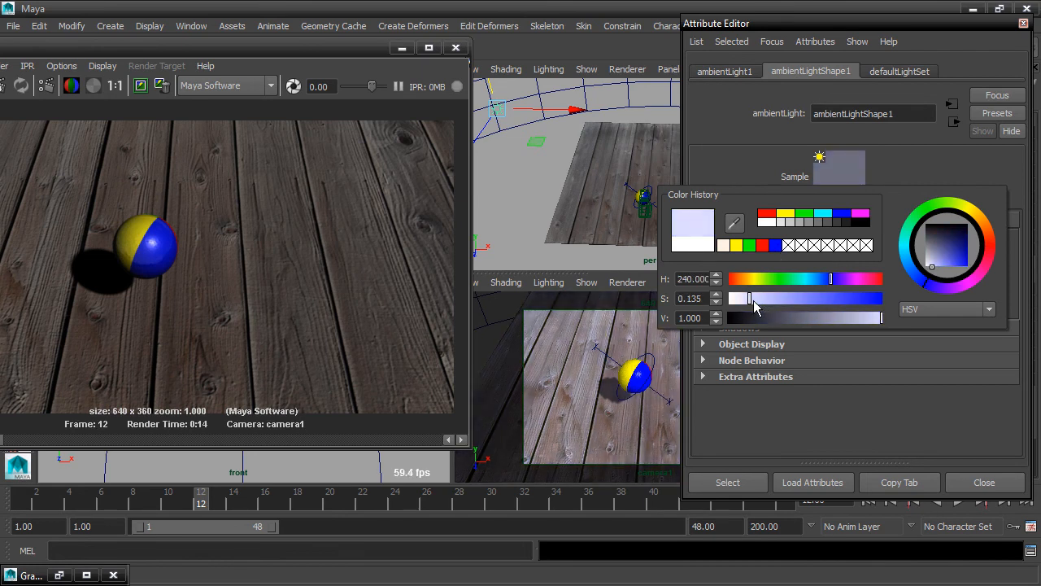
drag(831, 279, 828, 282)
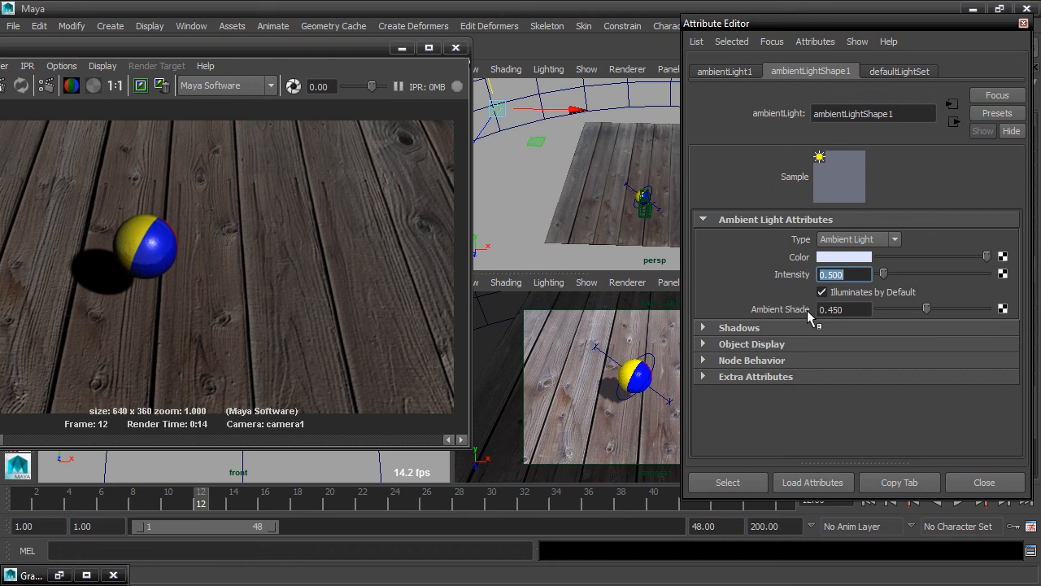
Lower the ambient light's Ambient Shade to 0 and re-render the camera view.
drag(926, 310, 856, 305)
drag(368, 42, 492, 36)
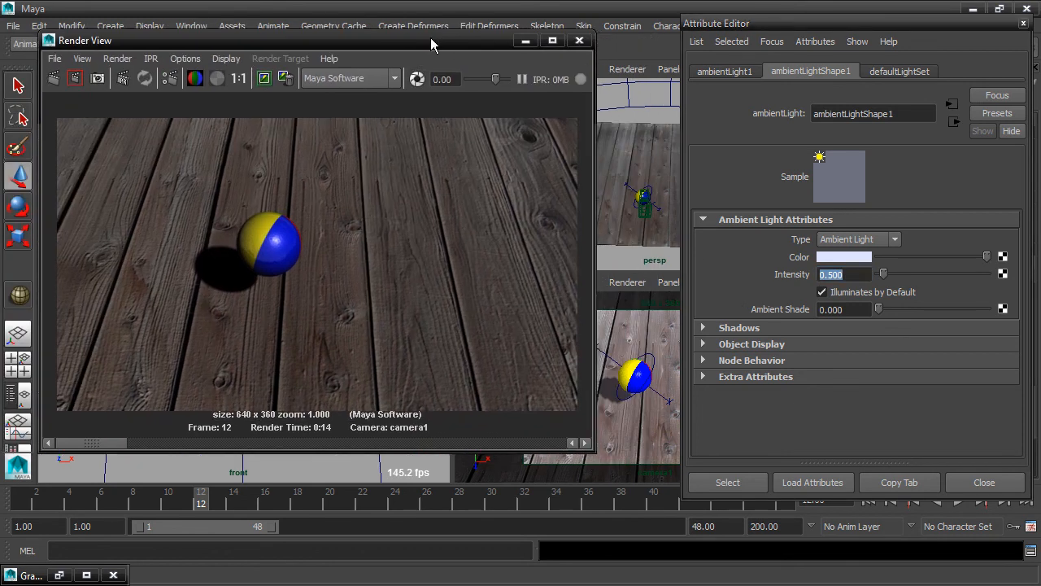
click(74, 80)
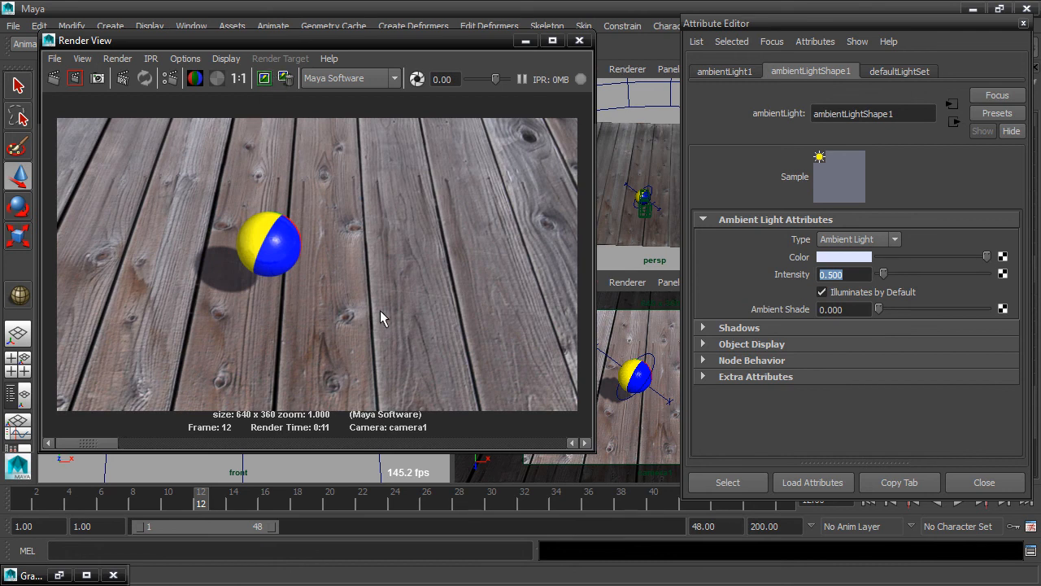
Raise the Ambient Shade to 1, re-render the frame and compare the result with the kept renders.
drag(879, 309, 1023, 301)
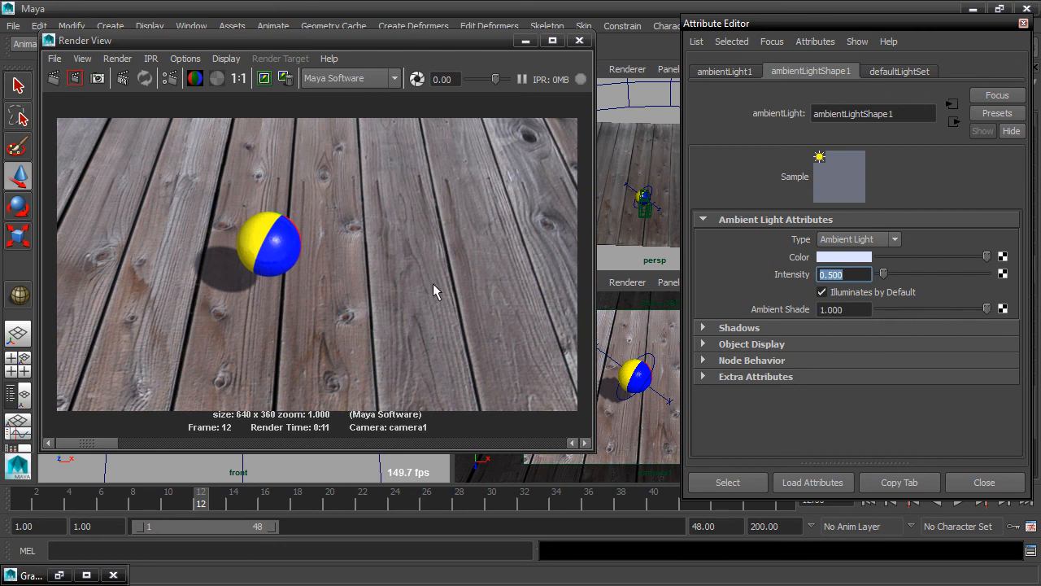
click(53, 78)
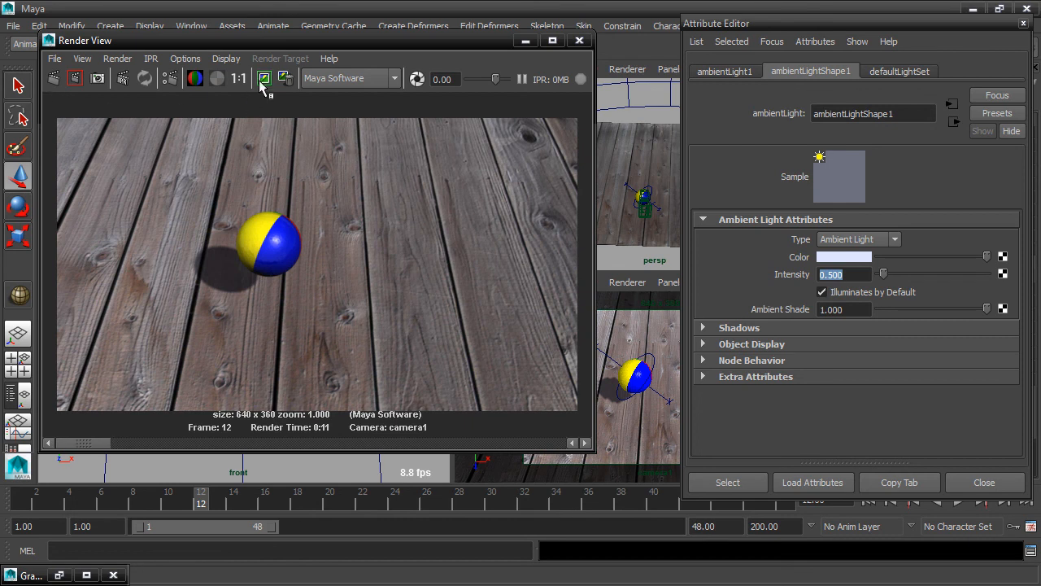
drag(87, 442, 167, 444)
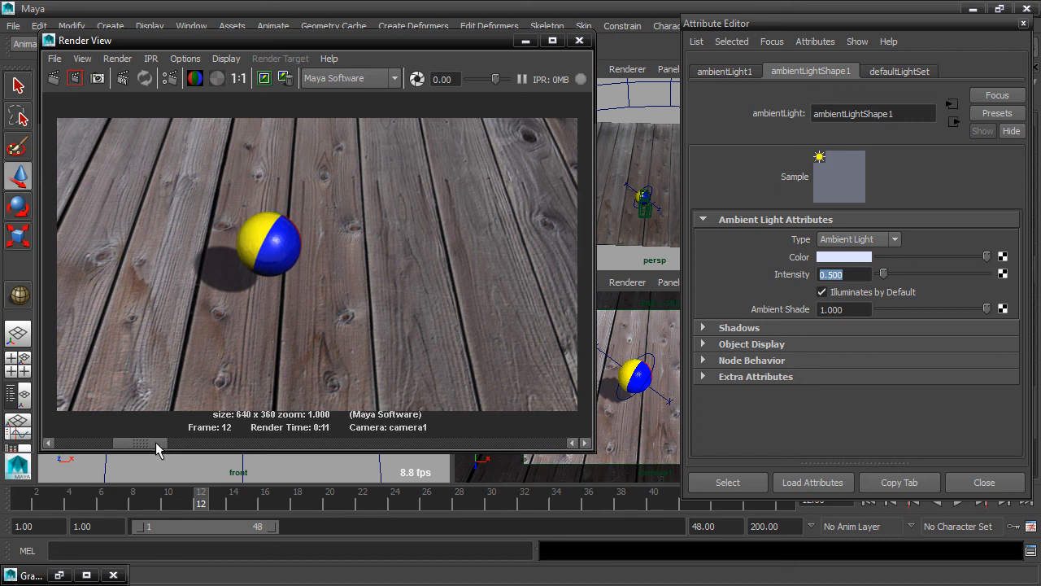
Set the Ambient Shade to 0.5, re-render the frame and compare it with the kept renders.
drag(851, 311, 777, 310)
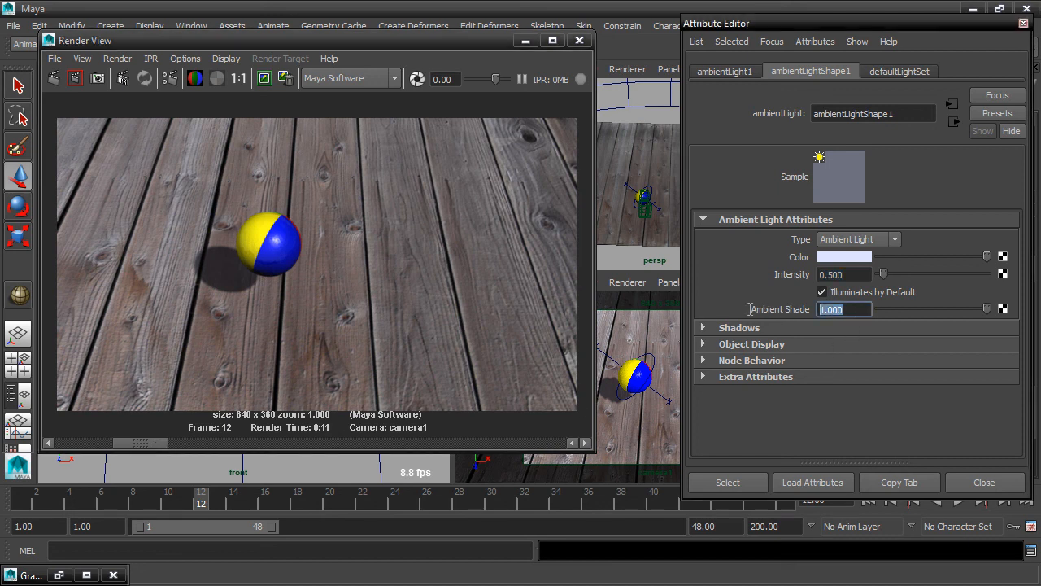
text(0.5)
key(Return)
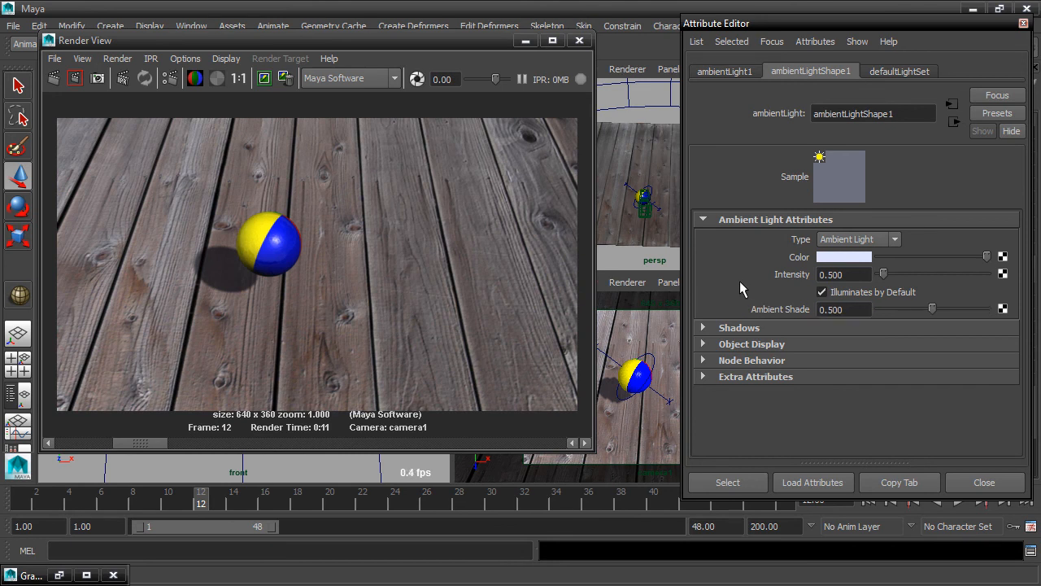
click(54, 78)
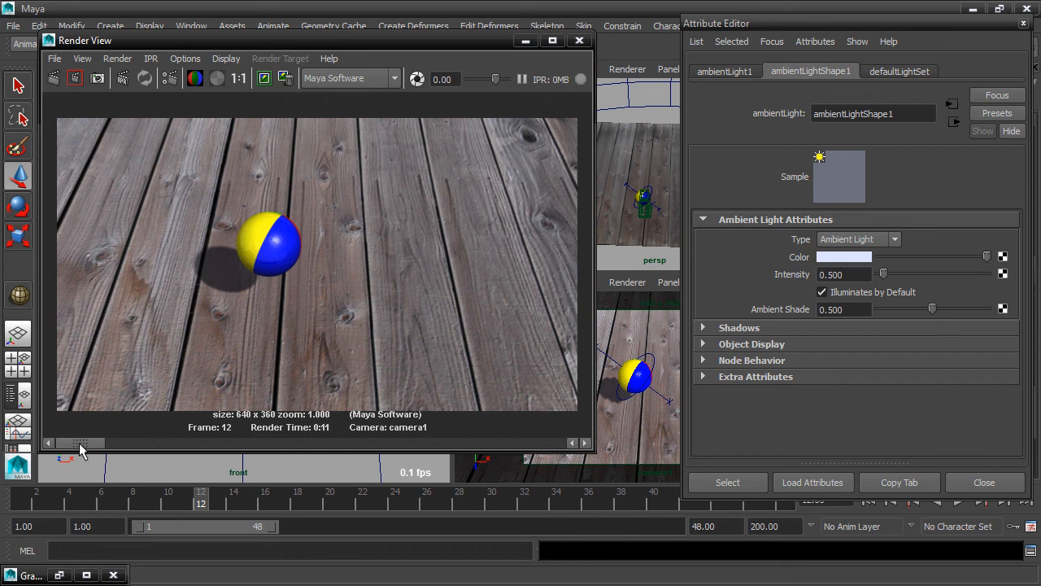
drag(80, 443, 152, 443)
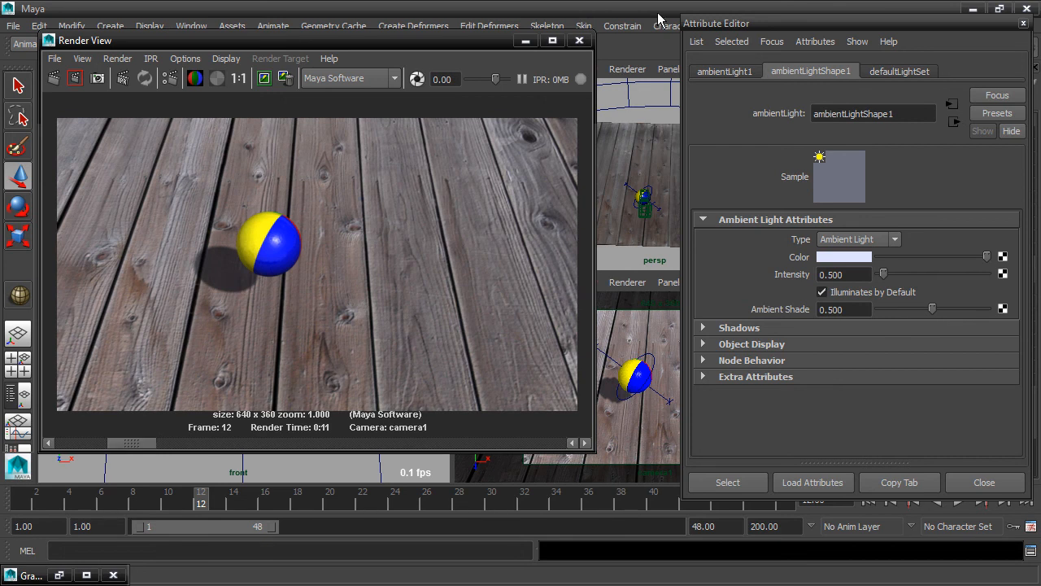
Close the render window and the light's attributes, and save the scene as a new incremented version.
click(584, 39)
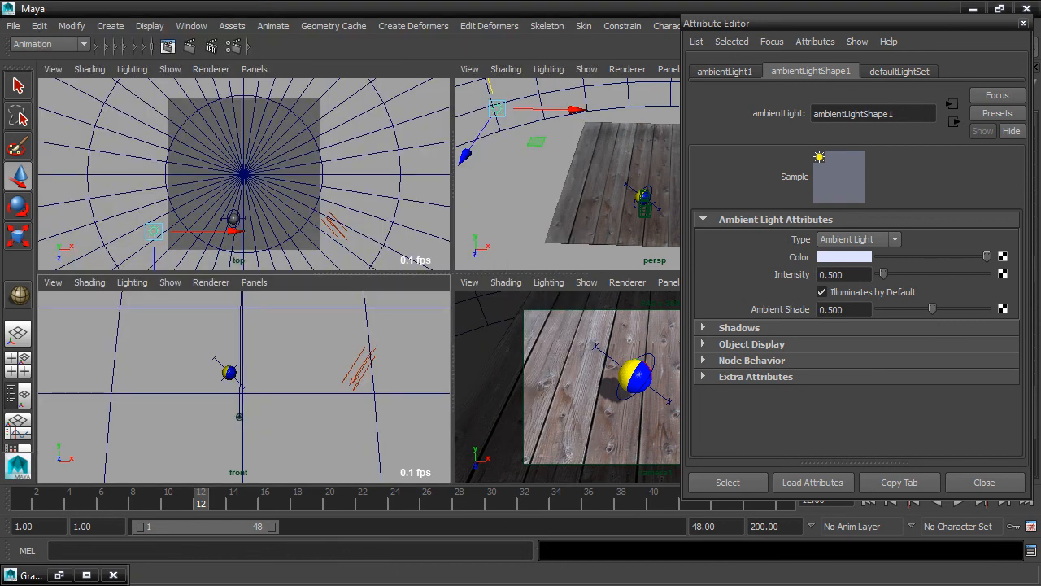
click(1023, 23)
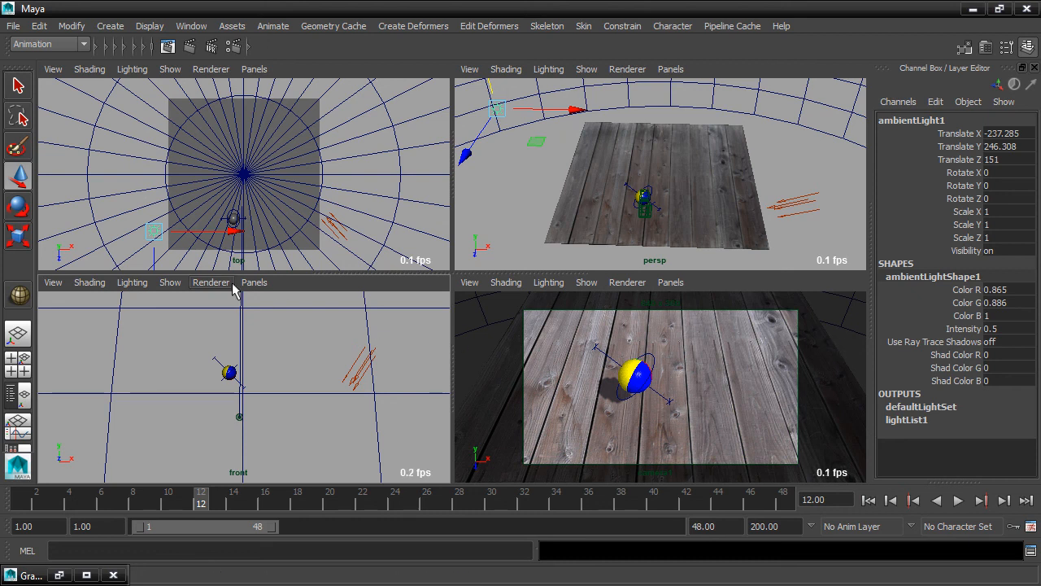
click(13, 25)
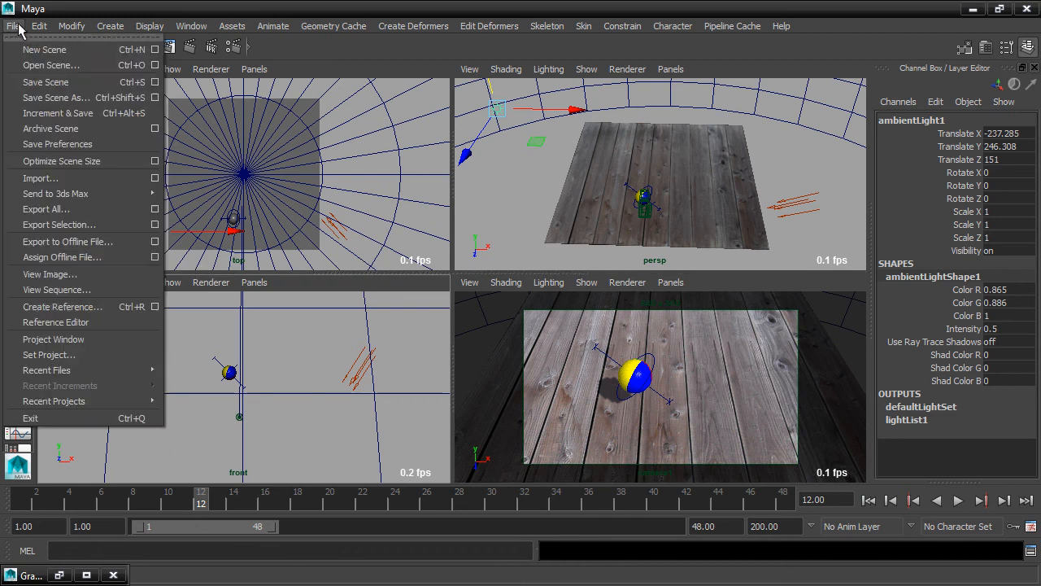
click(37, 110)
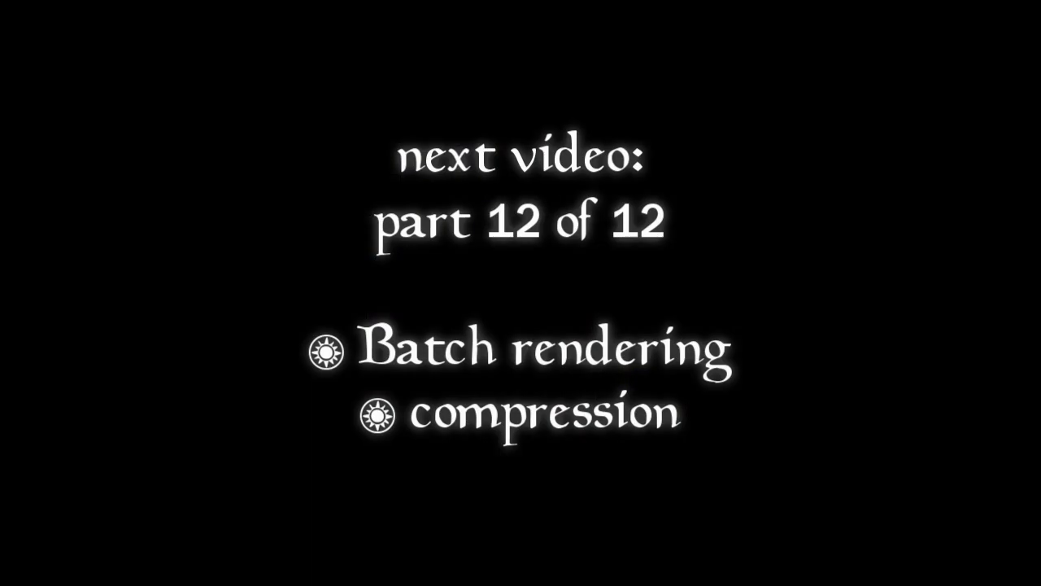